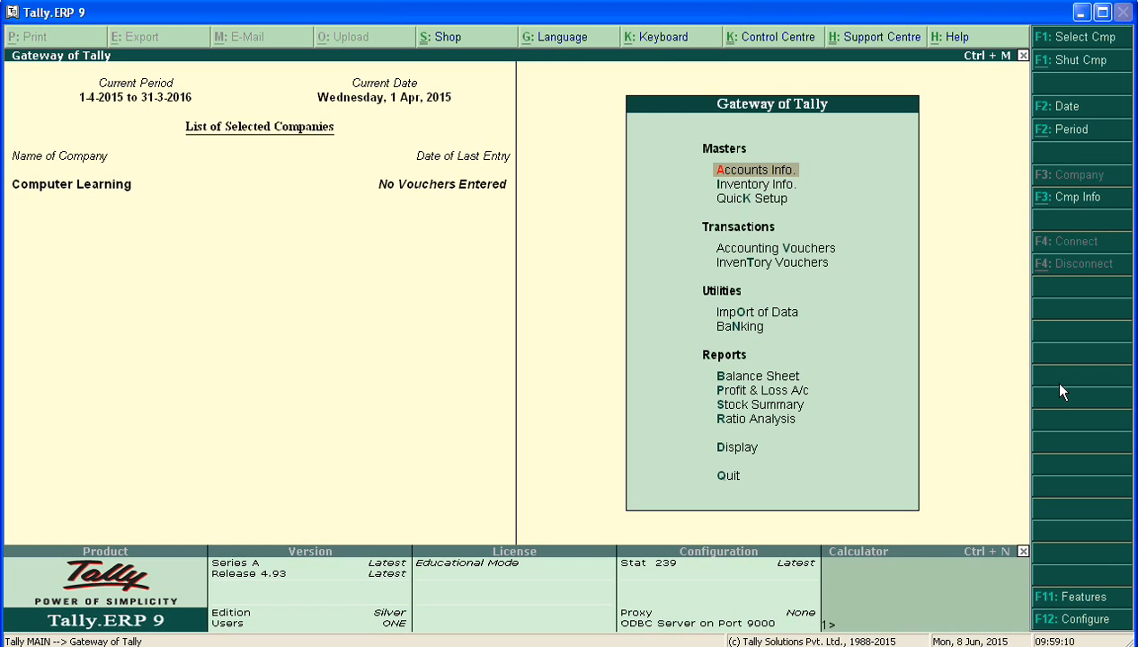
Set Allow Multi-Currency to Yes in the company's accounting features
{"action": "key", "text": "F11"}
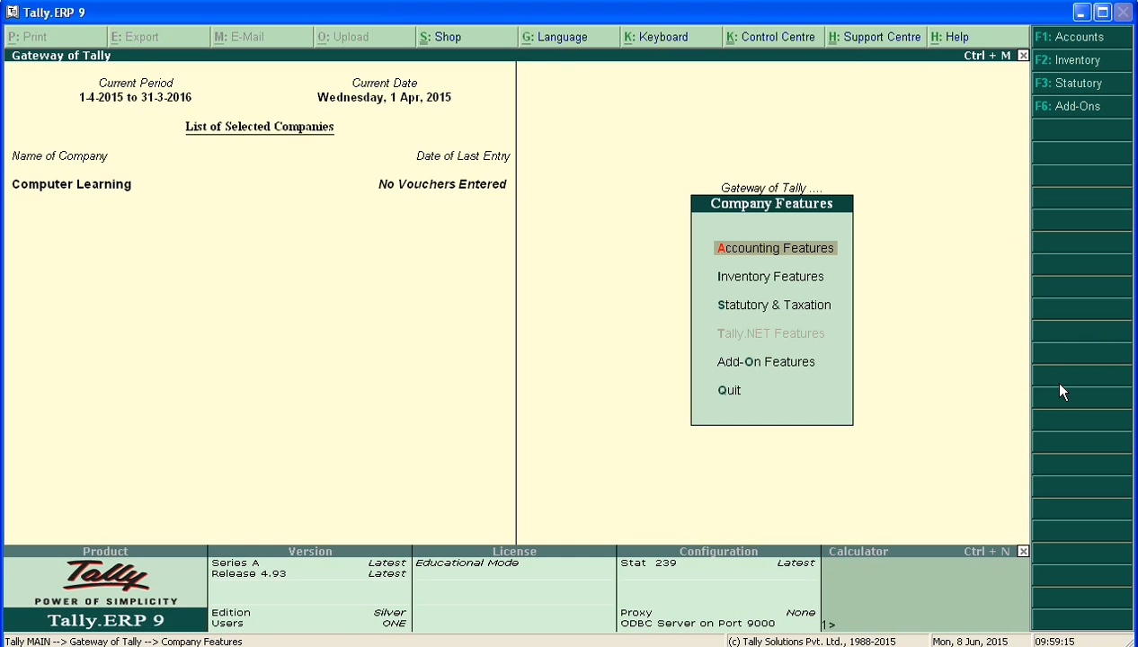
{"action": "key", "text": "Return"}
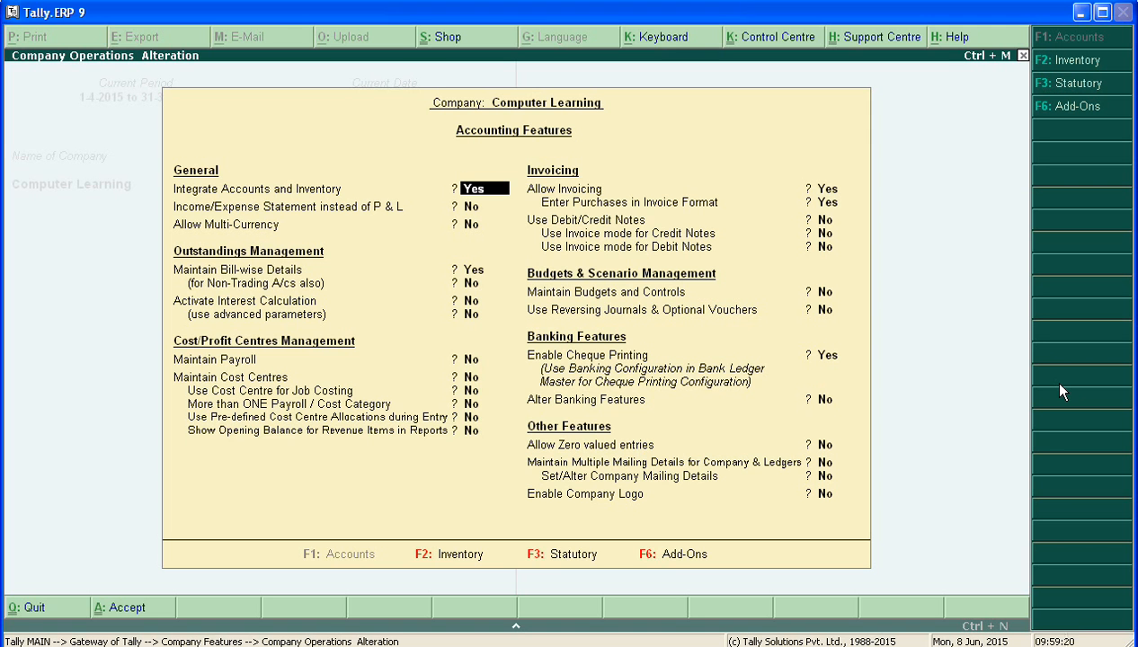
{"action": "key", "text": "Return"}
{"action": "key", "text": "Return"}
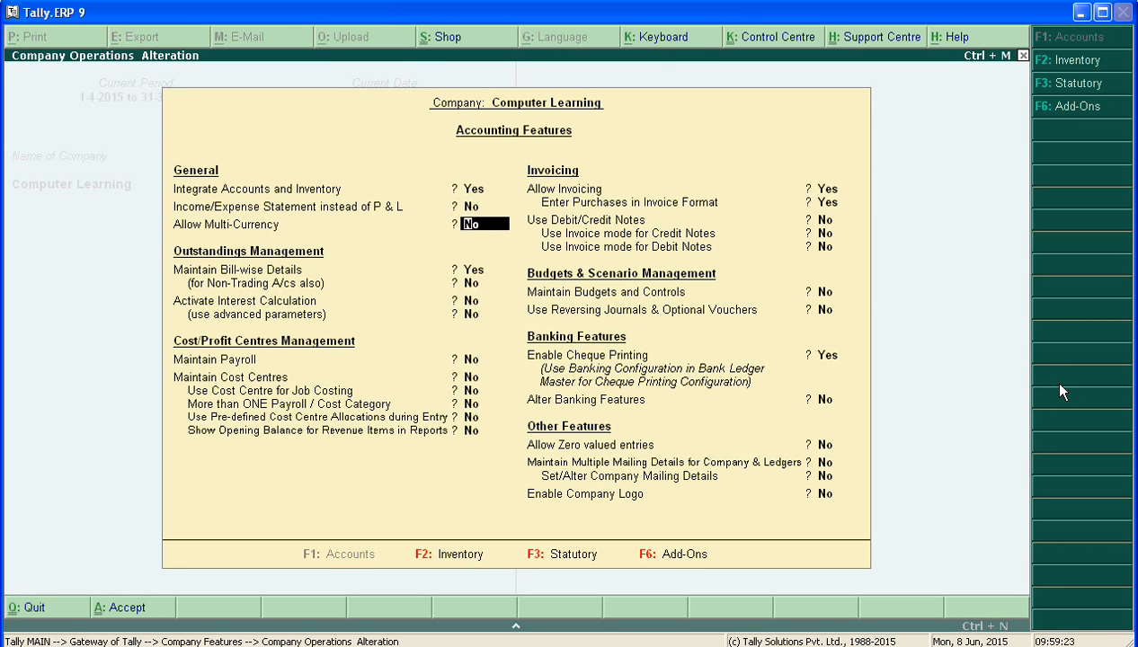
{"action": "type", "text": "y"}
Keep the remaining accounting features as they are, save them and return to the Gateway of Tally
{"action": "key", "text": "Return"}
{"action": "key", "text": "Return"}
{"action": "key", "text": "Return"}
{"action": "key", "text": "Return"}
{"action": "key", "text": "Return"}
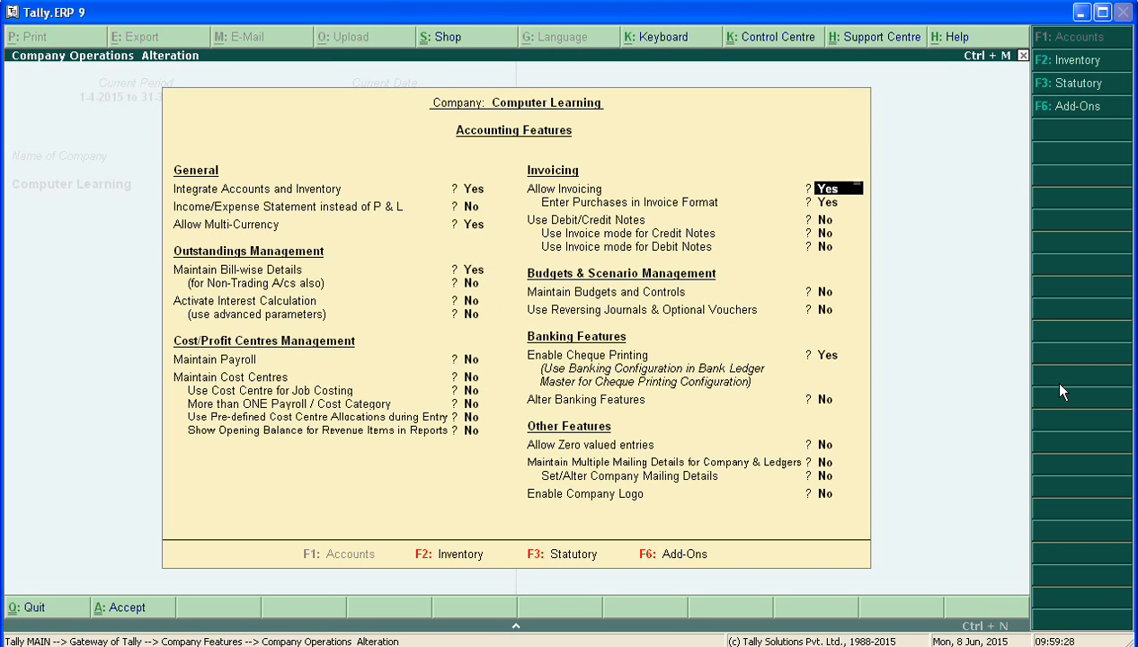
{"action": "key", "text": "Return"}
{"action": "key", "text": "Return"}
{"action": "key", "text": "Return"}
{"action": "key", "text": "Return"}
{"action": "key", "text": "Return"}
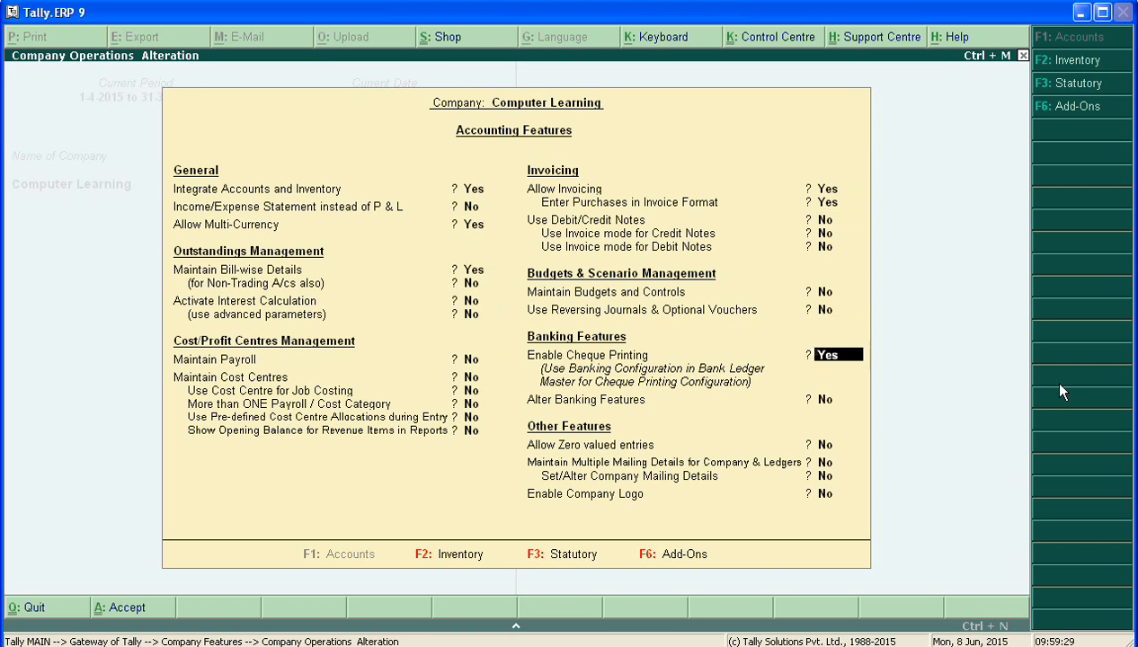
{"action": "key", "text": "Return"}
{"action": "key", "text": "Return"}
{"action": "key", "text": "Return"}
{"action": "key", "text": "Return"}
{"action": "key", "text": "Return"}
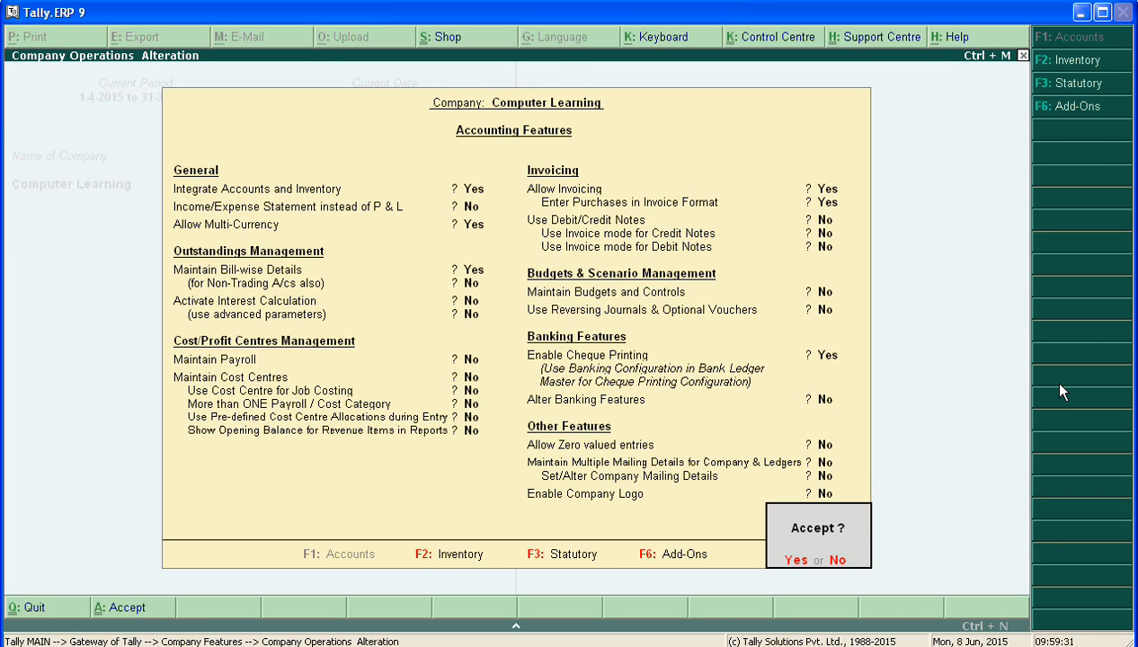
{"action": "key", "text": "Return"}
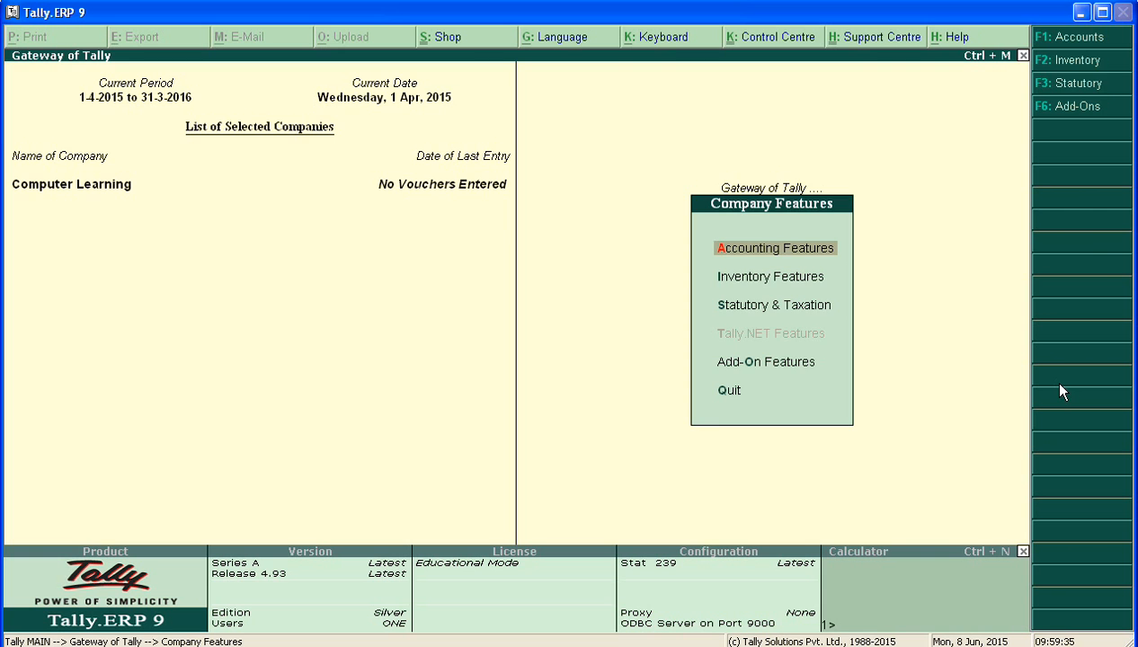
{"action": "key", "text": "Escape"}
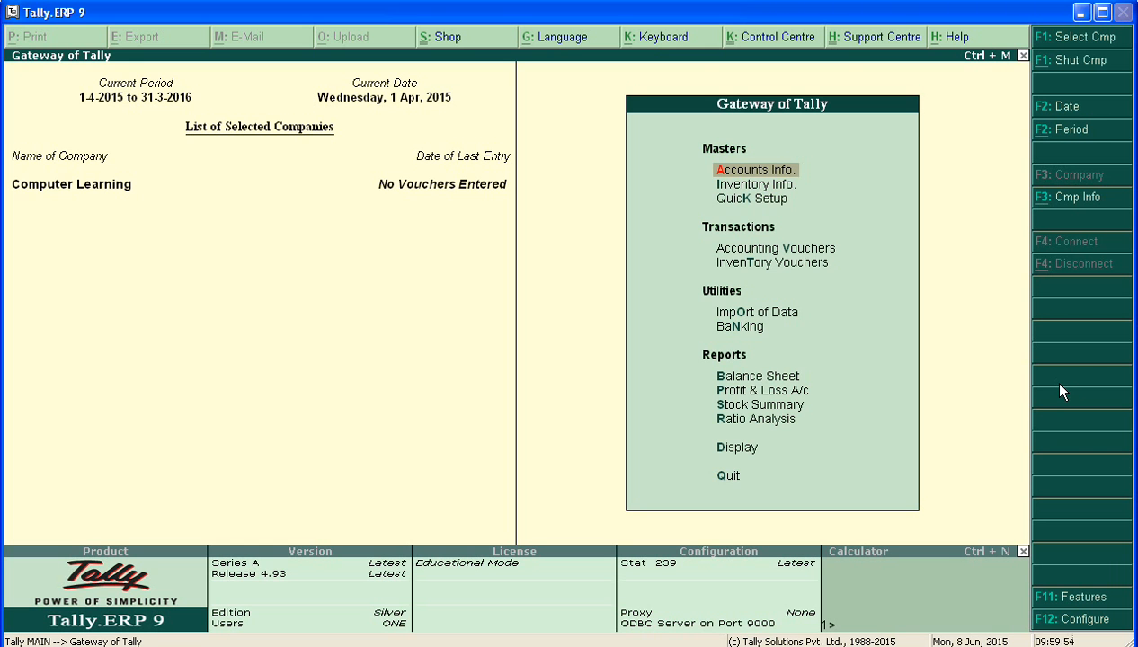
Start a new currency in the accounts masters with the symbol $ and the formal name US Dollar
{"action": "key", "text": "Return"}
{"action": "key", "text": "Down"}
{"action": "key", "text": "Down"}
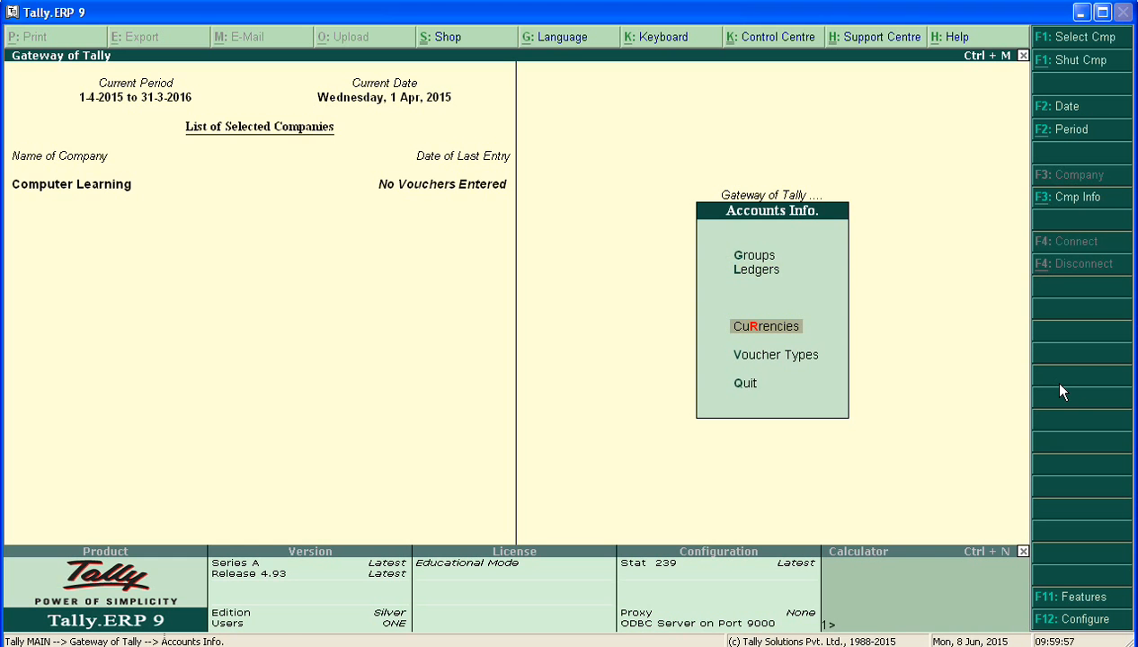
{"action": "key", "text": "Return"}
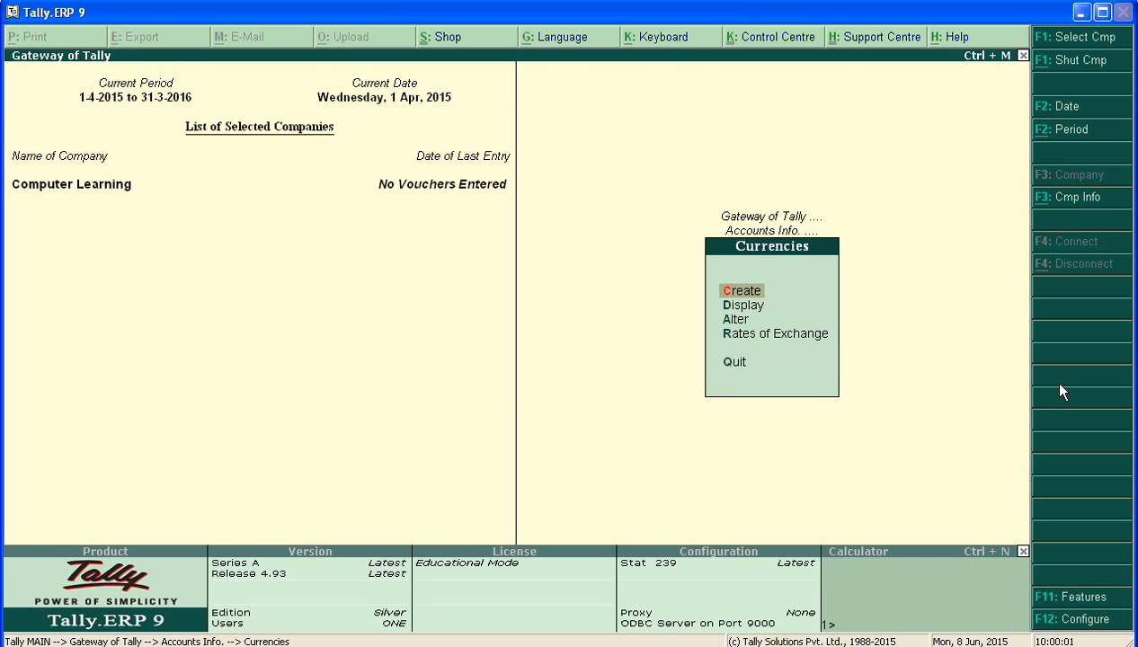
{"action": "key", "text": "Return"}
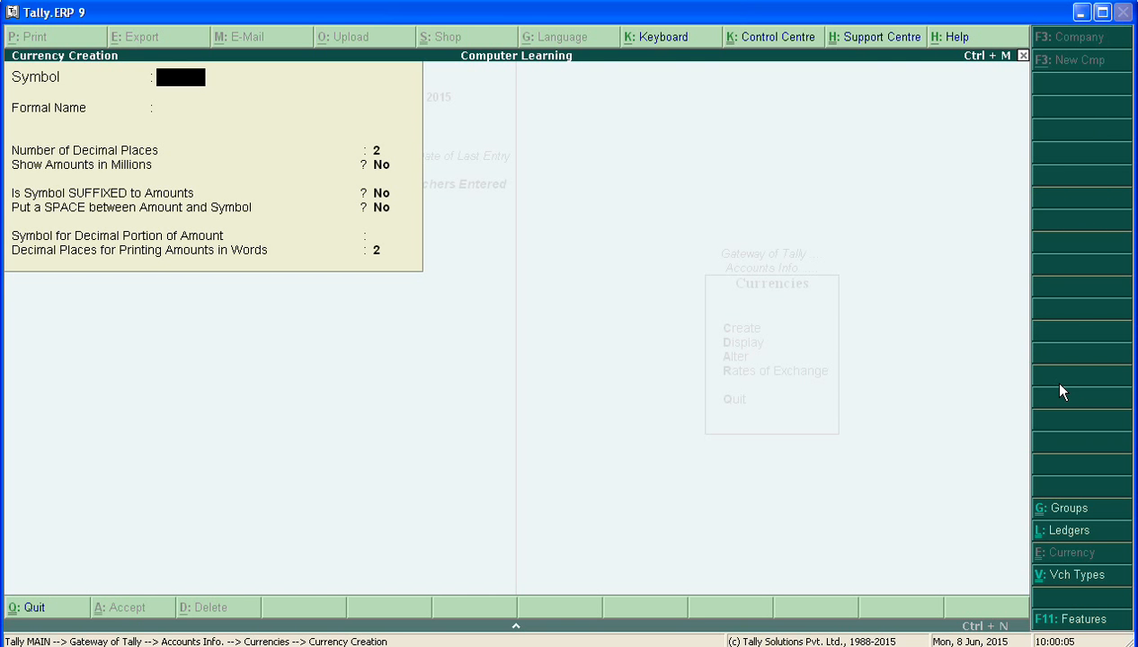
{"action": "type", "text": "$"}
{"action": "key", "text": "Return"}
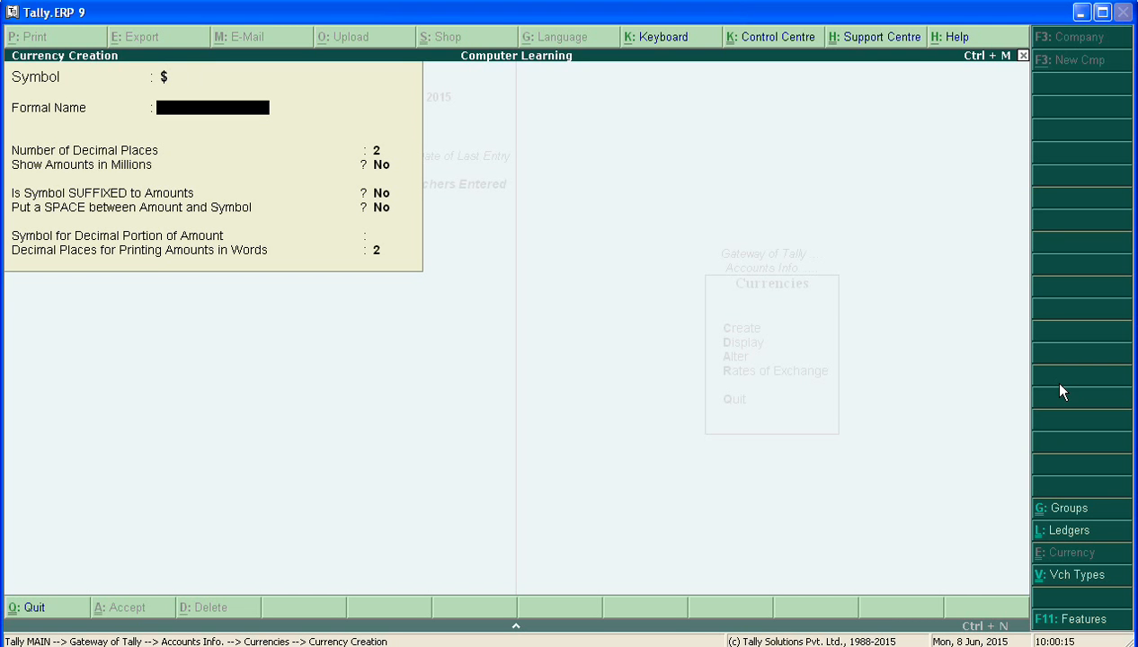
{"action": "type", "text": "US Dollar"}
{"action": "key", "text": "Return"}
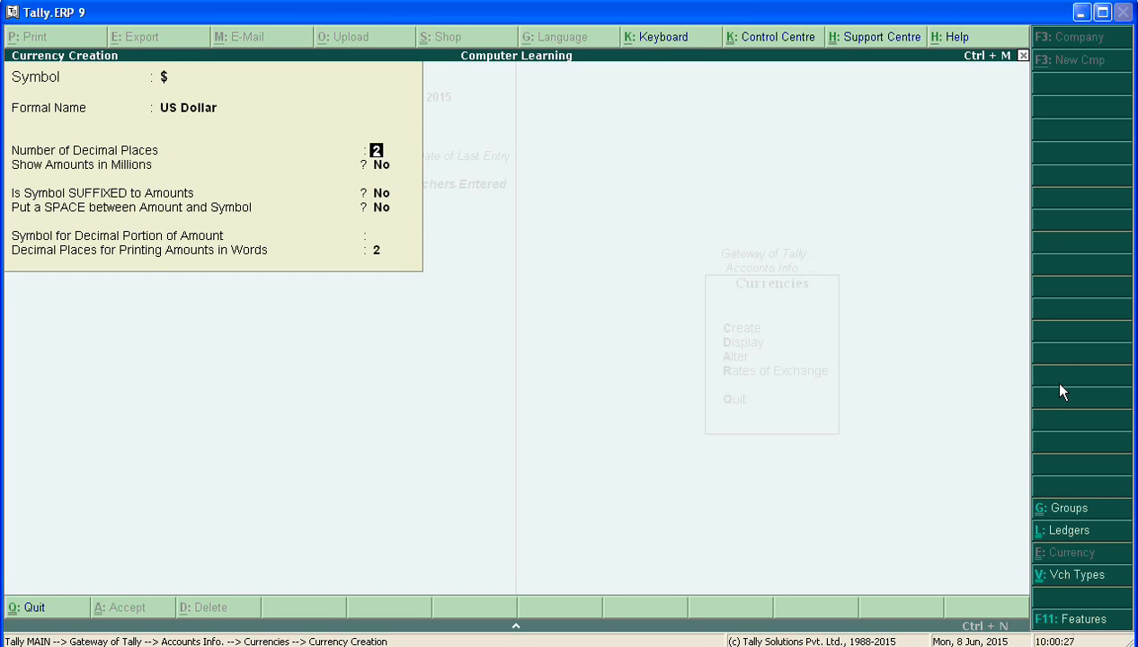
Accept the default decimal, millions, suffix and spacing settings for the US Dollar and save the currency
{"action": "key", "text": "Return"}
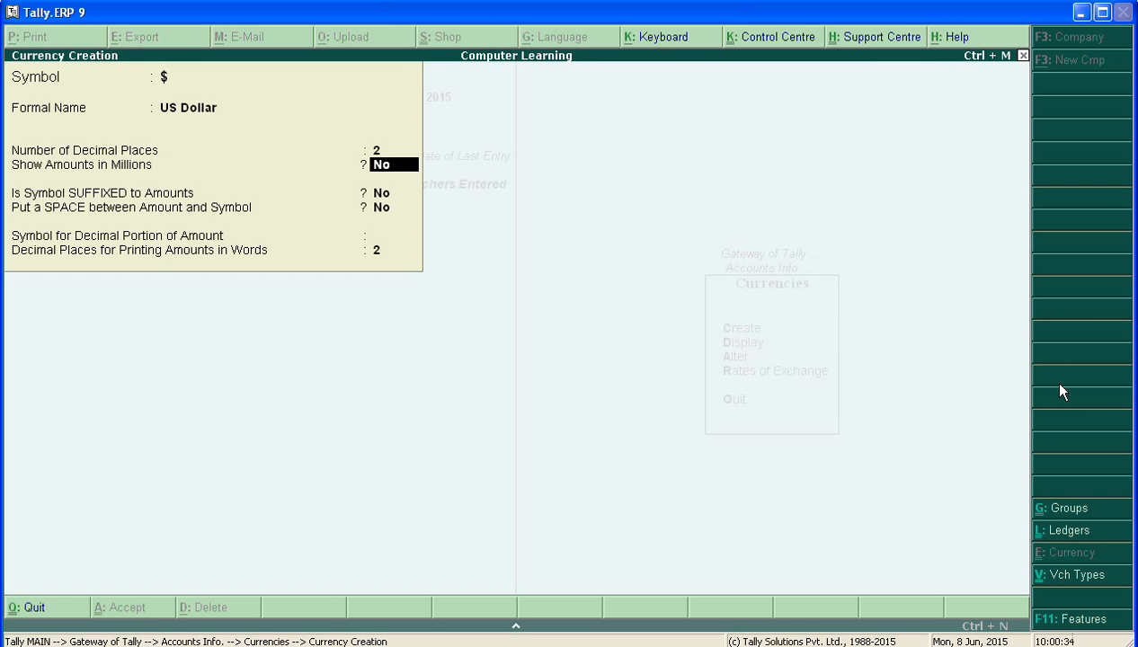
{"action": "key", "text": "Return"}
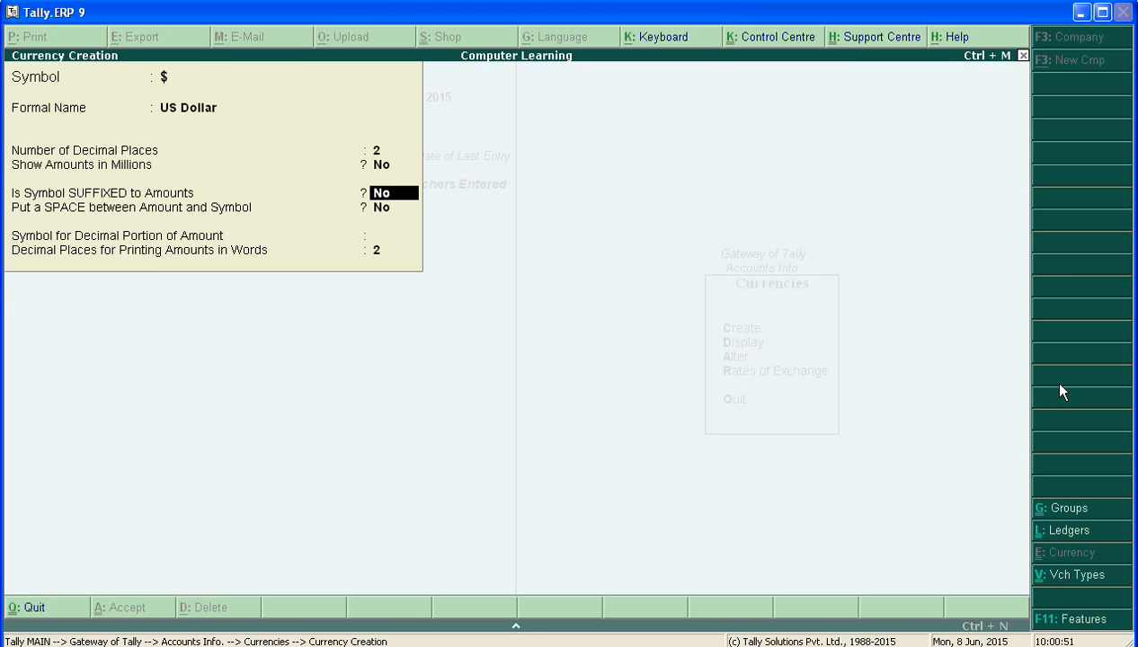
{"action": "key", "text": "Return"}
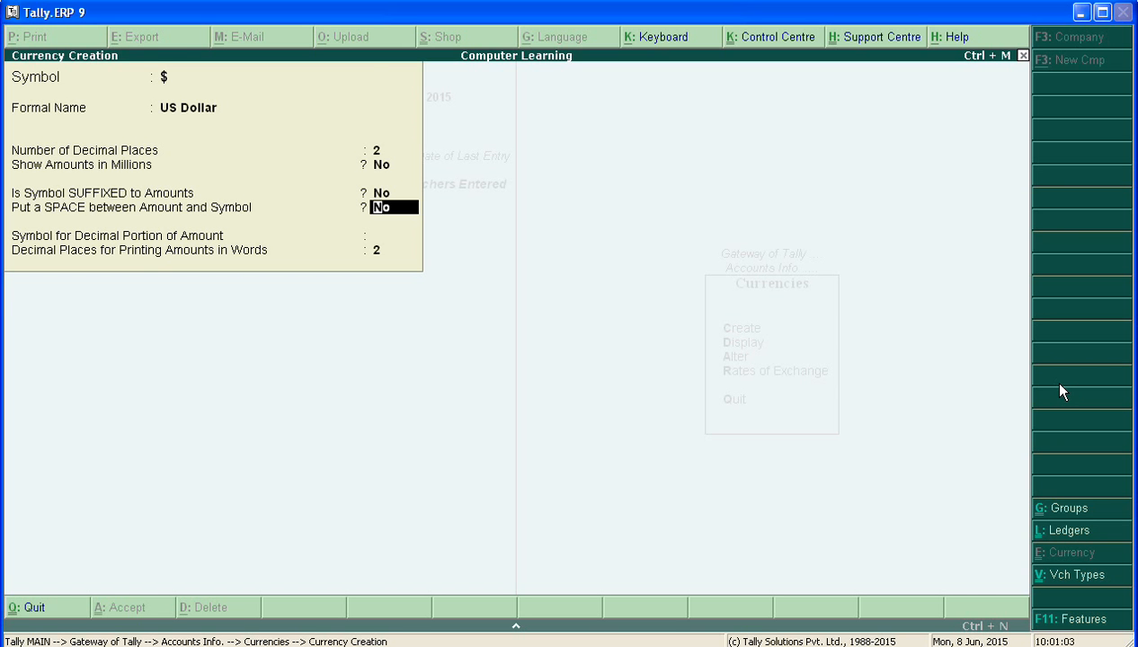
{"action": "key", "text": "Return"}
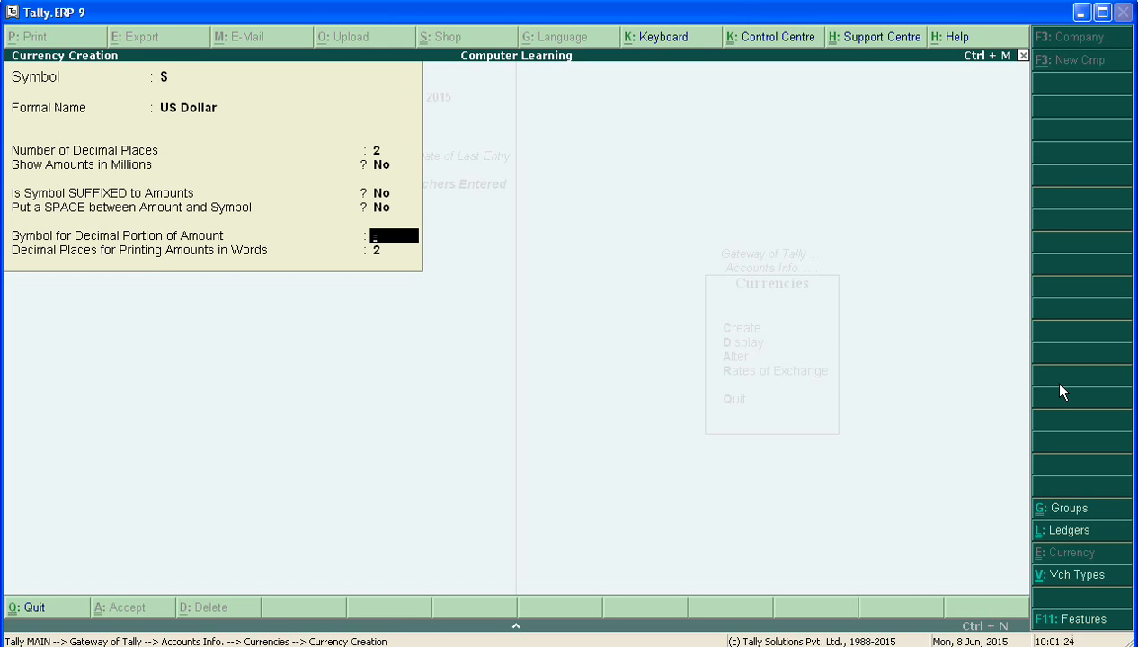
{"action": "key", "text": "Return"}
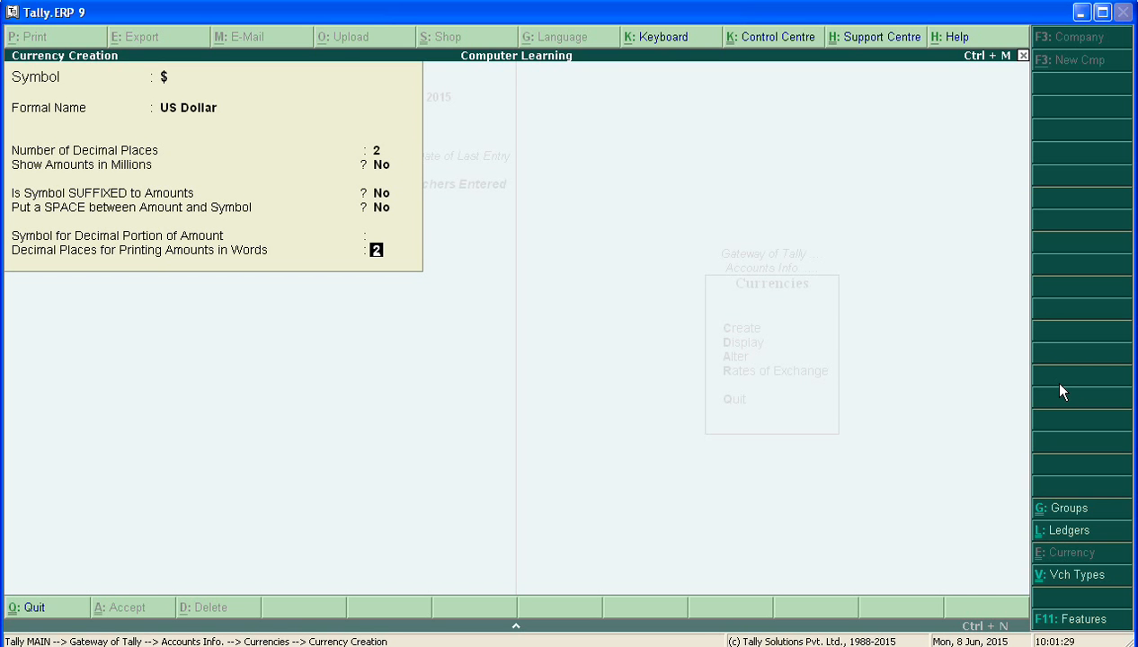
{"action": "key", "text": "Return"}
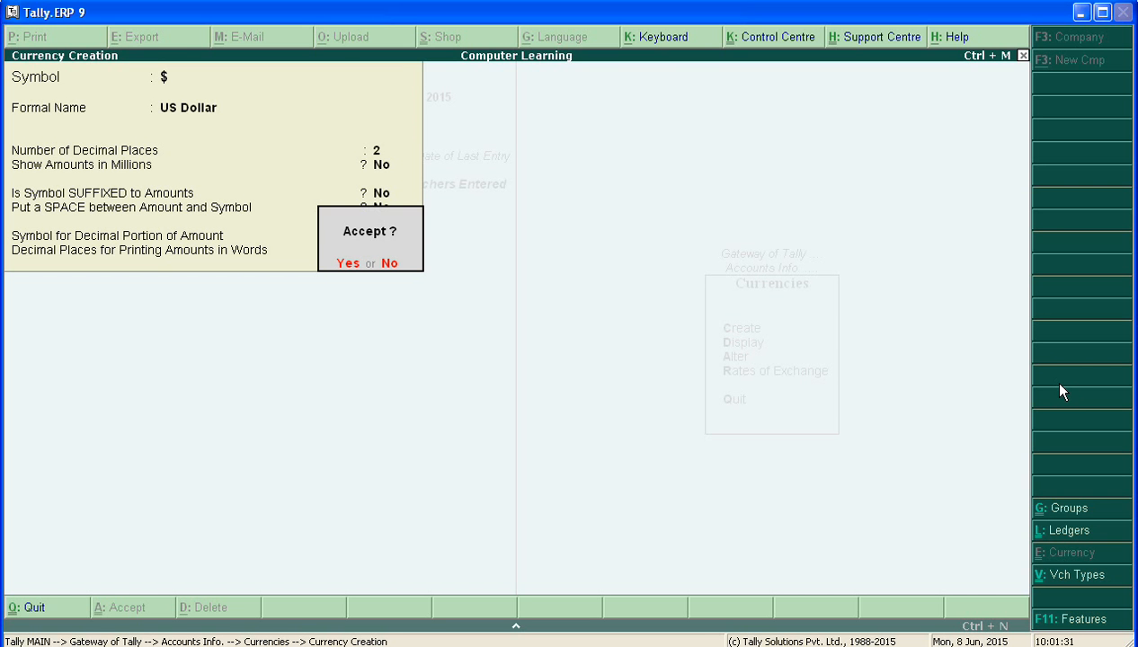
{"action": "key", "text": "Return"}
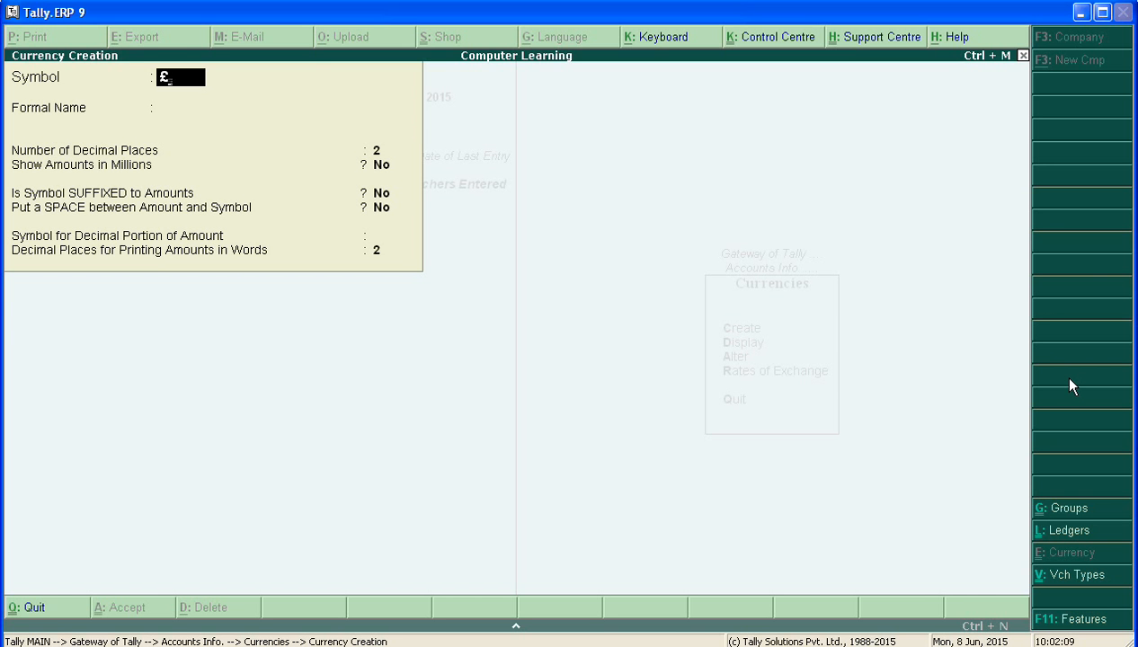
Create a currency with the symbol £ and formal name Pond, keep its default settings, save it and leave currency creation
{"action": "key", "text": "Return"}
{"action": "type", "text": "Pond"}
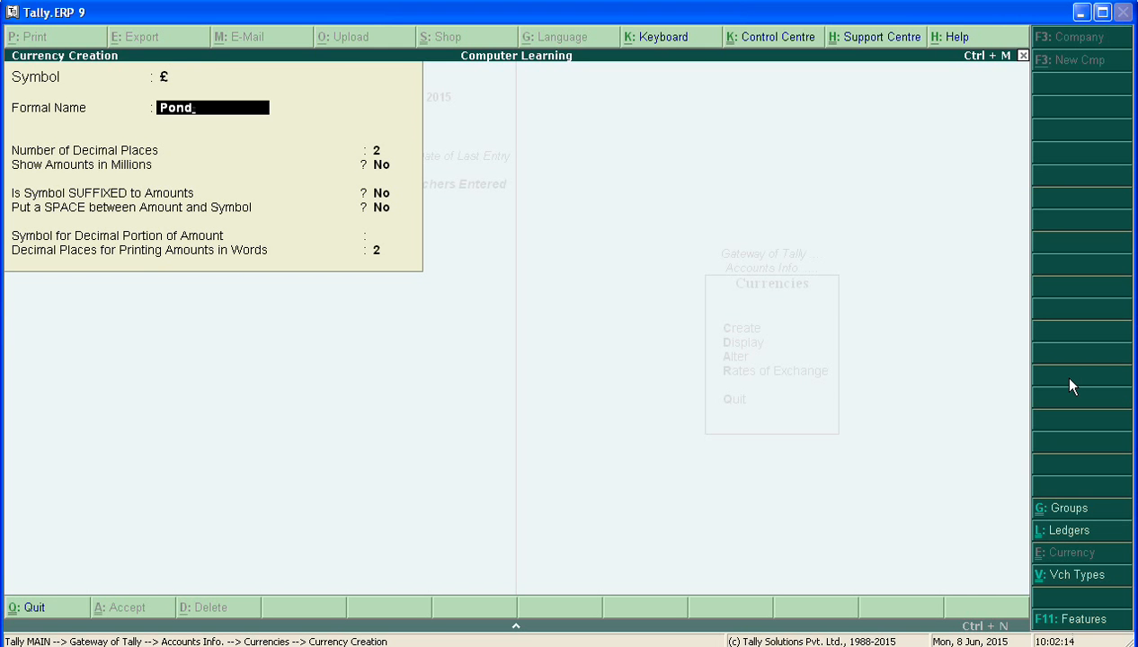
{"action": "key", "text": "Return"}
{"action": "key", "text": "Return"}
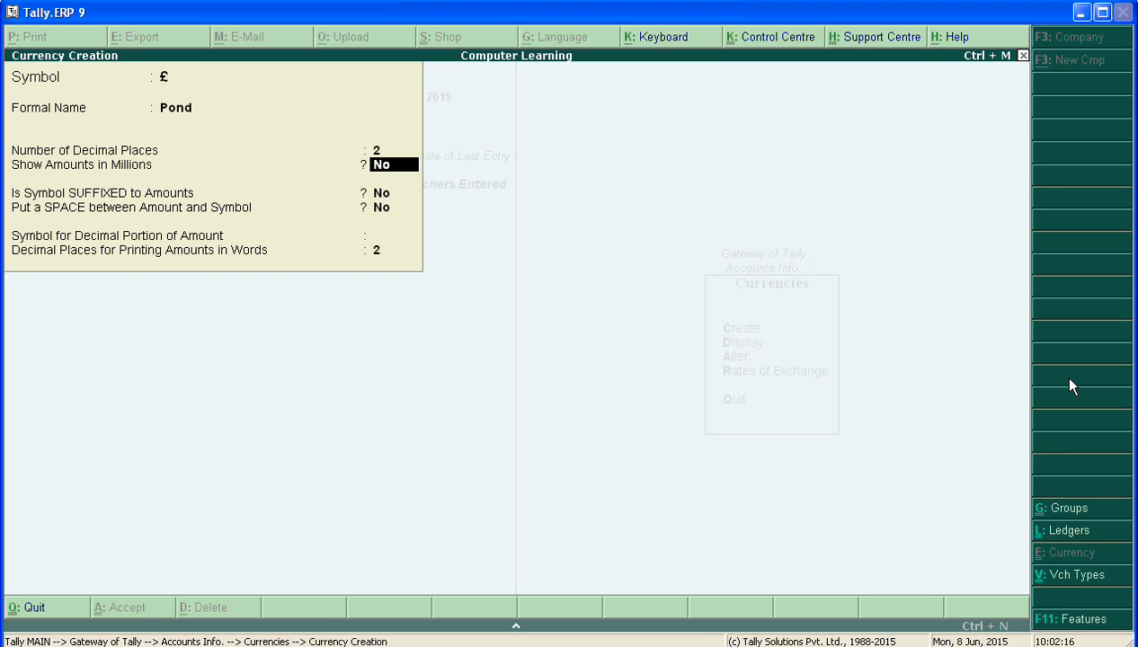
{"action": "key", "text": "Return"}
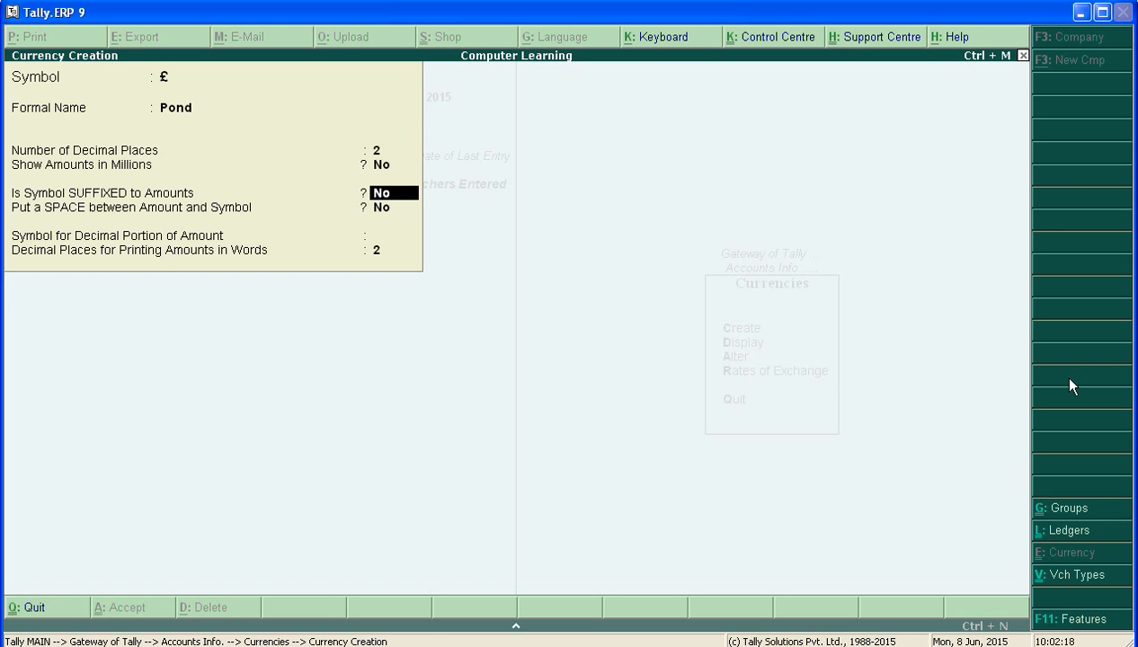
{"action": "key", "text": "Return"}
{"action": "key", "text": "Return"}
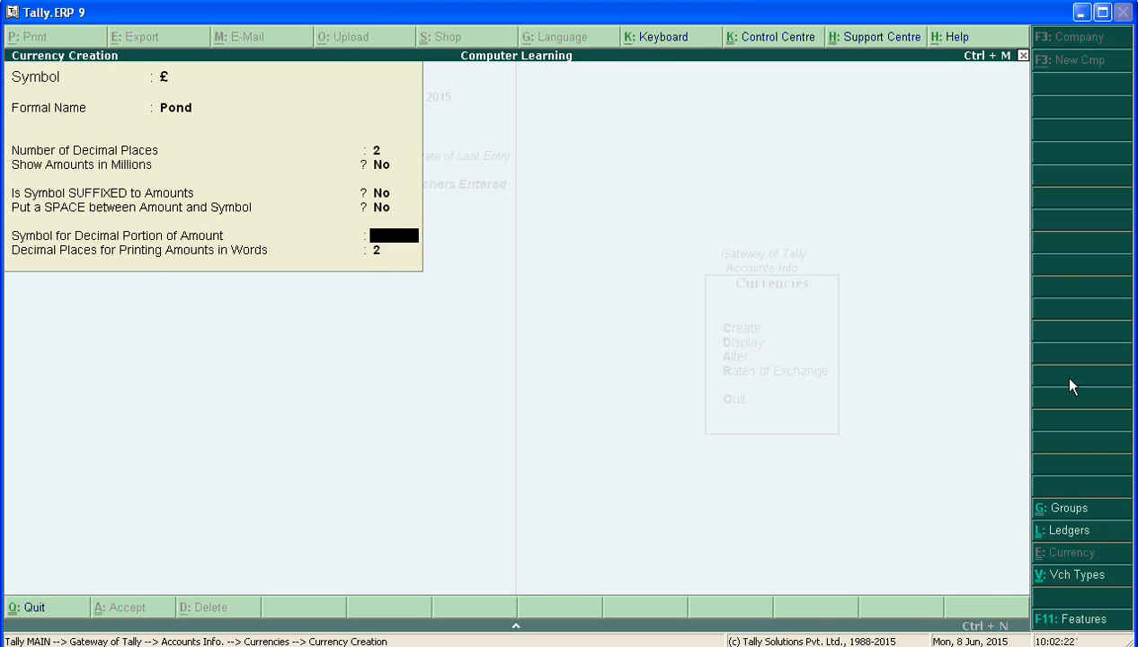
{"action": "key", "text": "Return"}
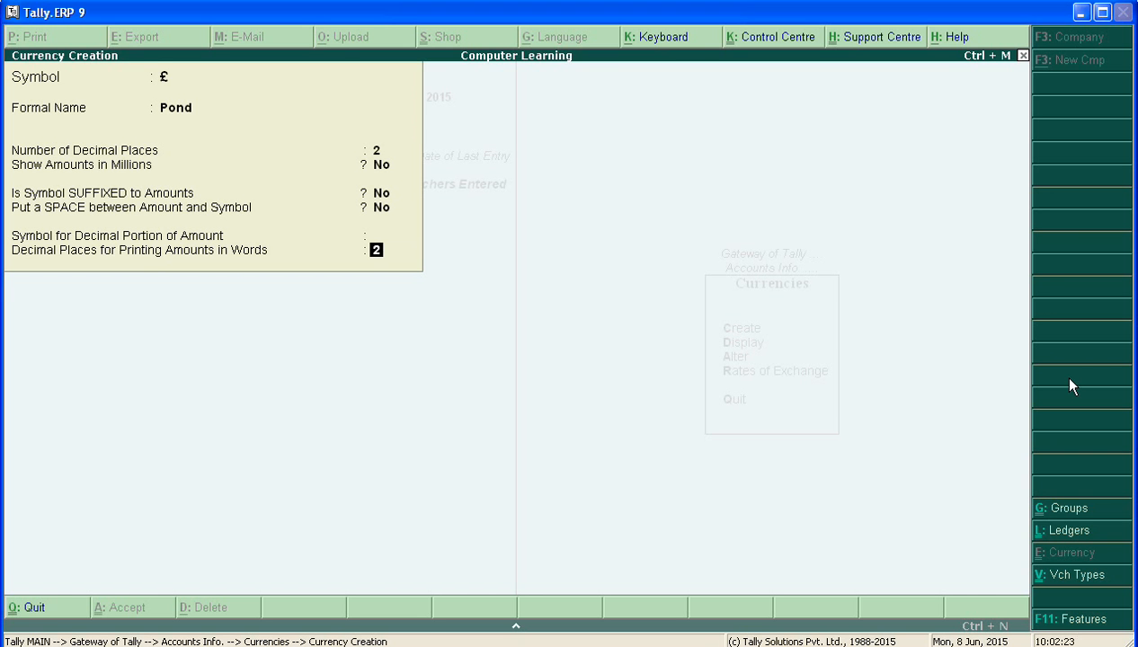
{"action": "key", "text": "Return"}
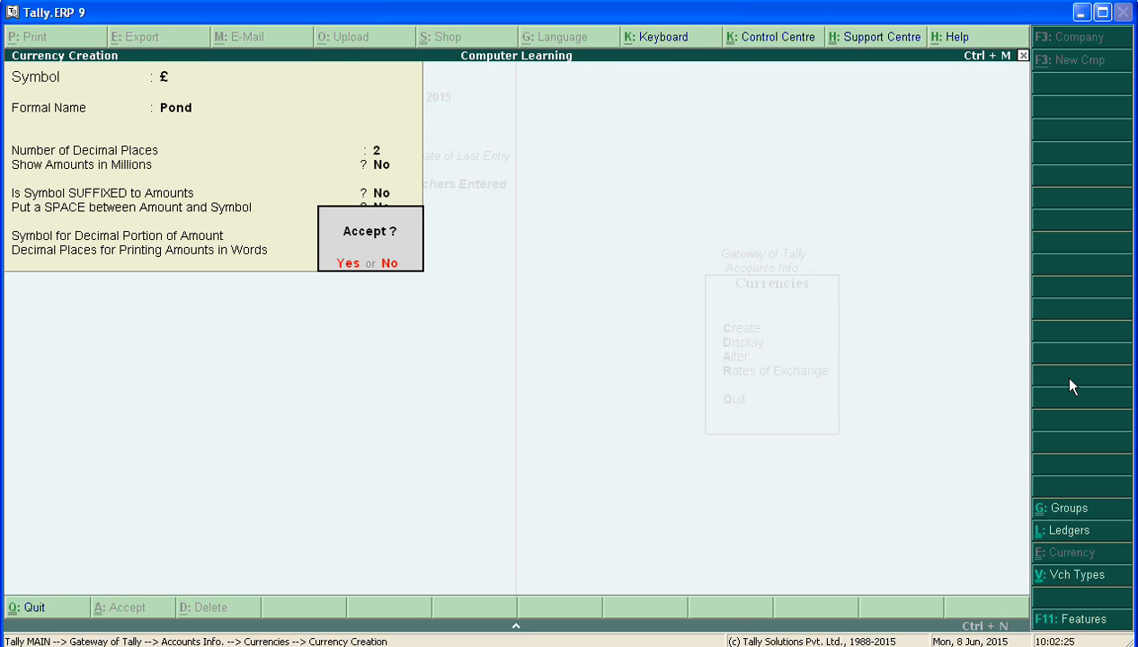
{"action": "key", "text": "Return"}
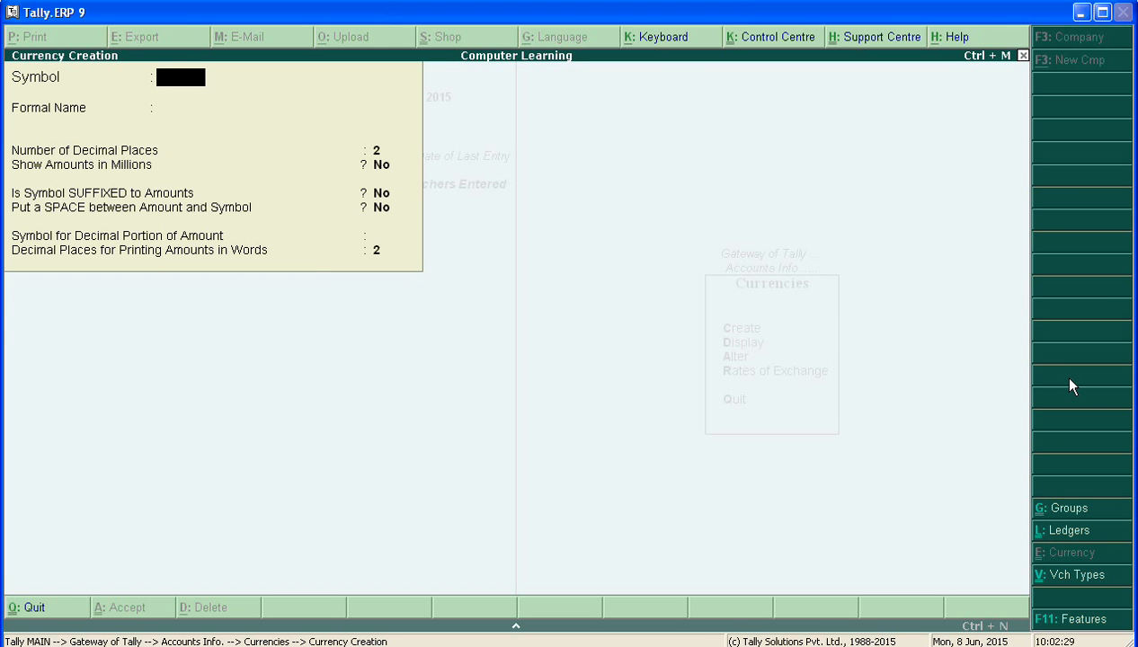
{"action": "key", "text": "Escape"}
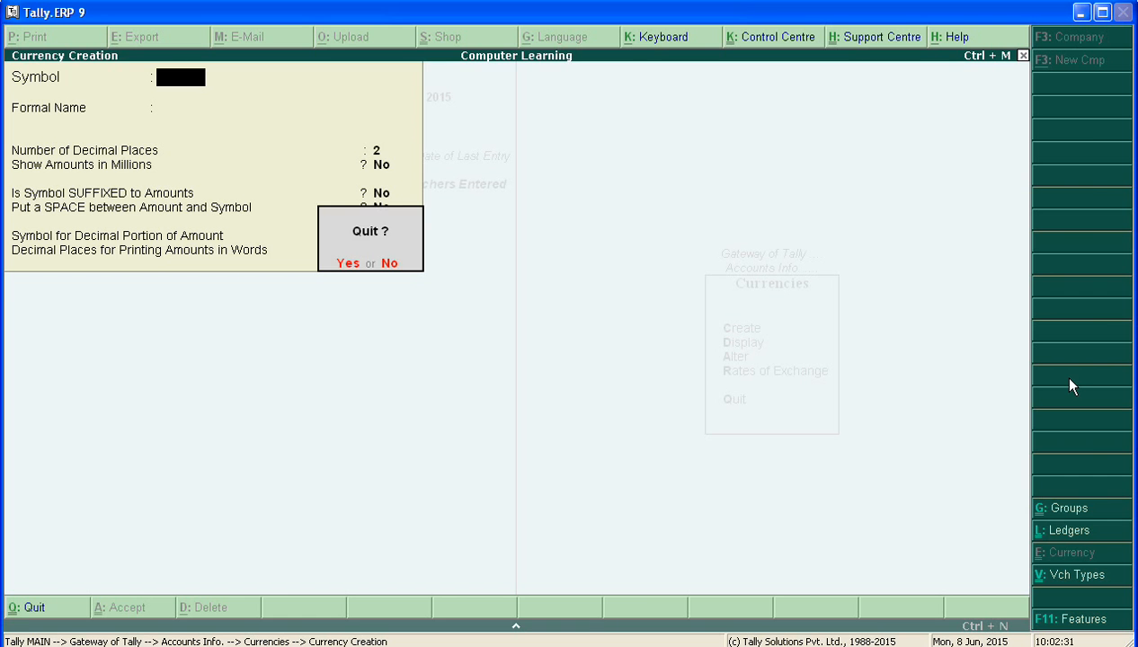
{"action": "key", "text": "Escape"}
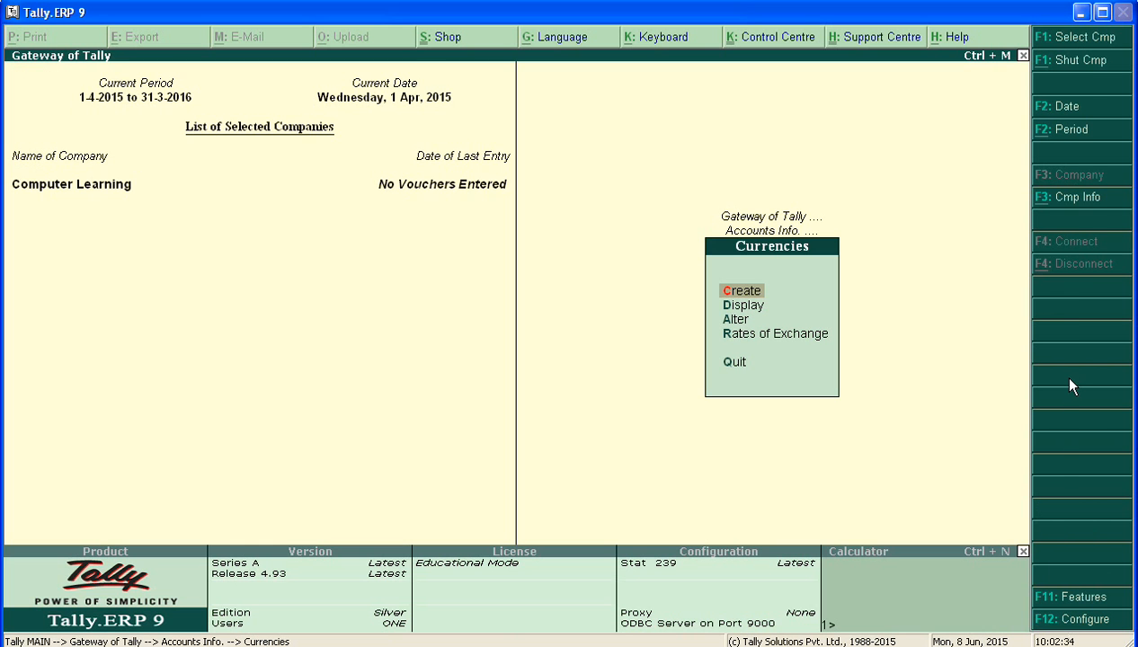
Check the list of existing currencies in the currency display
{"action": "key", "text": "Down"}
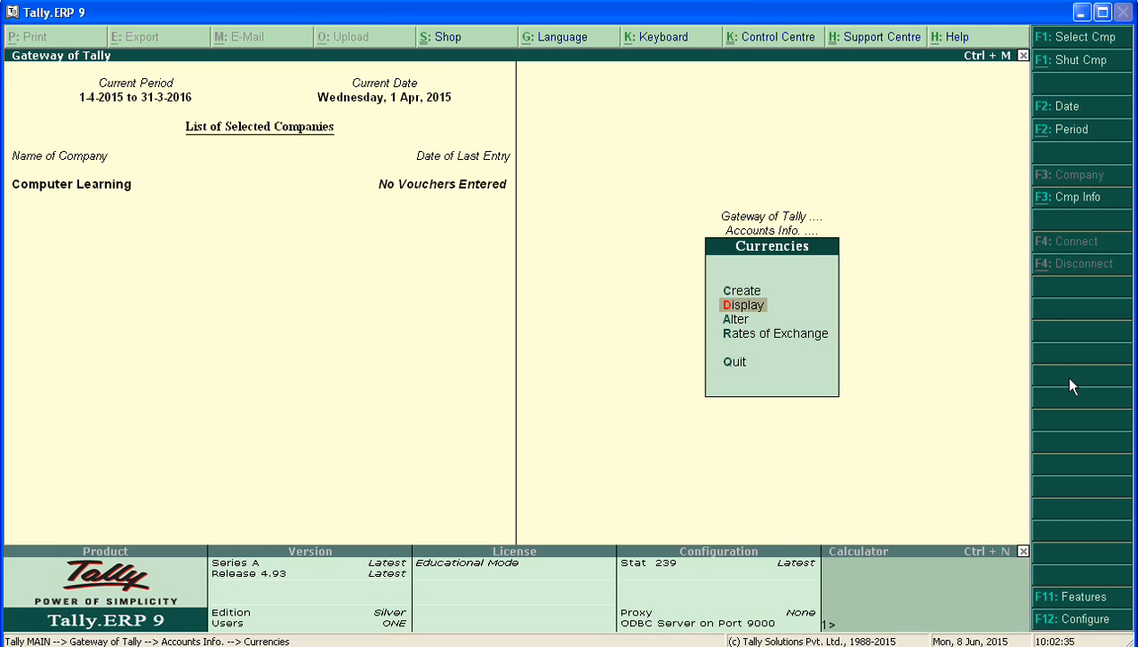
{"action": "key", "text": "Return"}
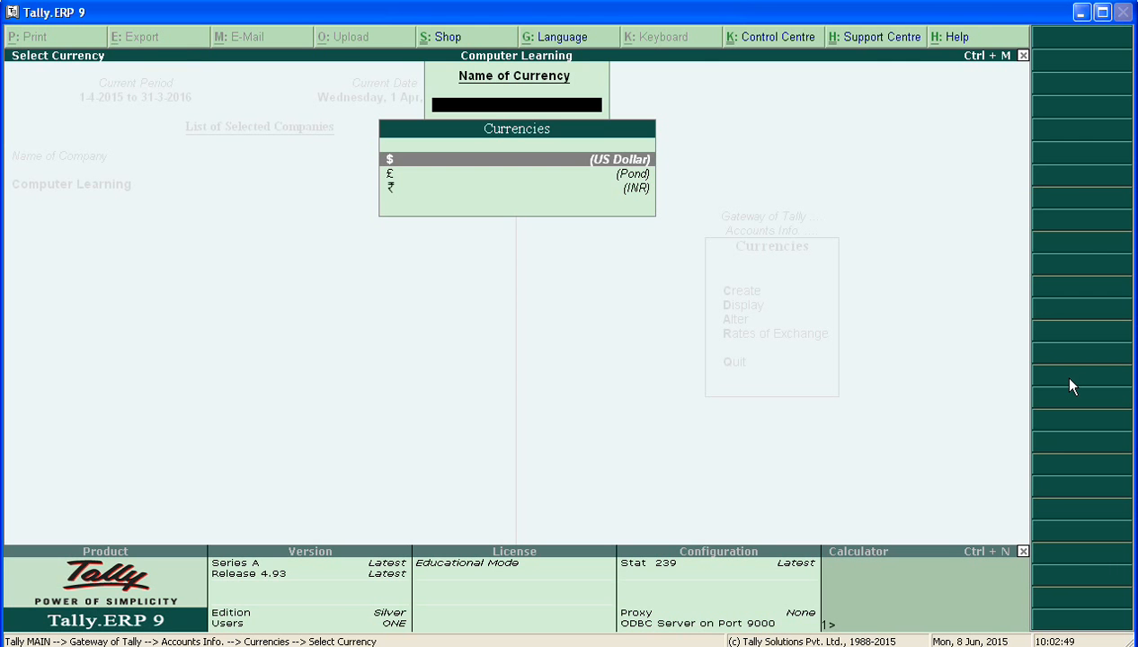
{"action": "key", "text": "Escape"}
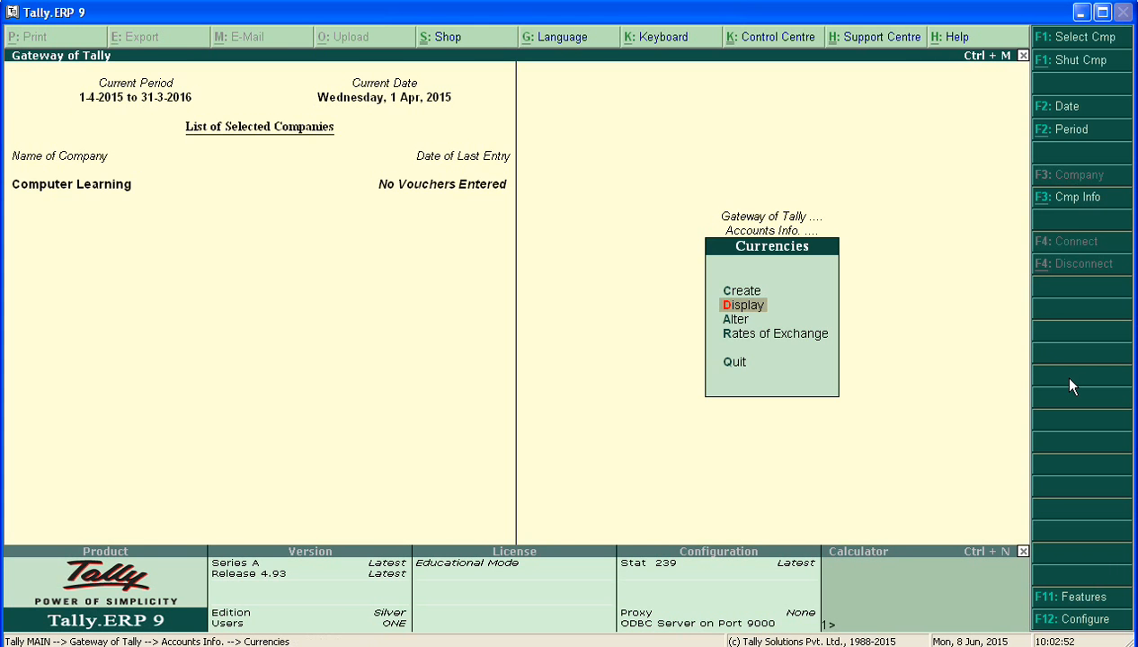
Open the rates of exchange for 1-Apr-2015 and set the US Dollar to standard rate 65, selling rate 64 and buying rate 63
{"action": "key", "text": "Down"}
{"action": "key", "text": "Down"}
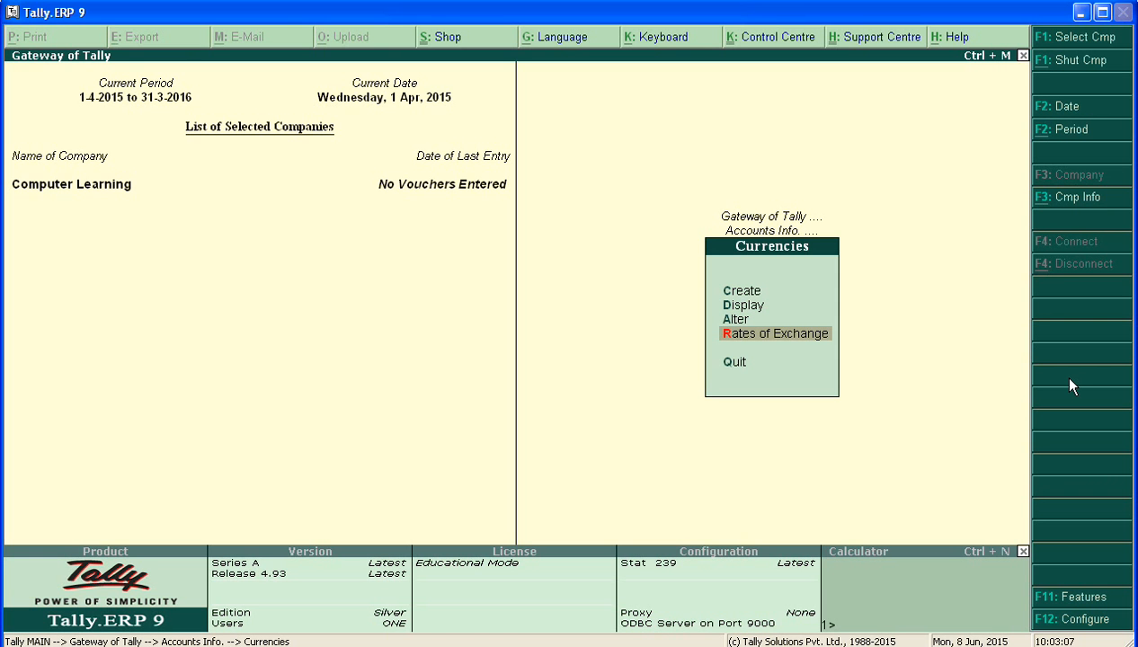
{"action": "key", "text": "Return"}
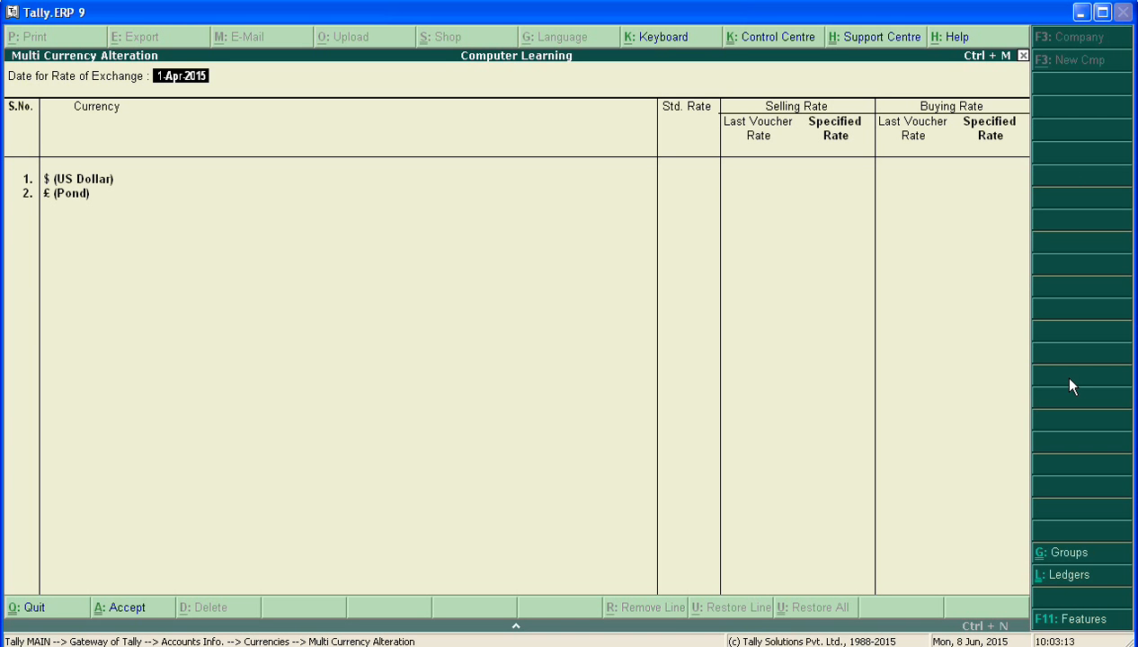
{"action": "key", "text": "Return"}
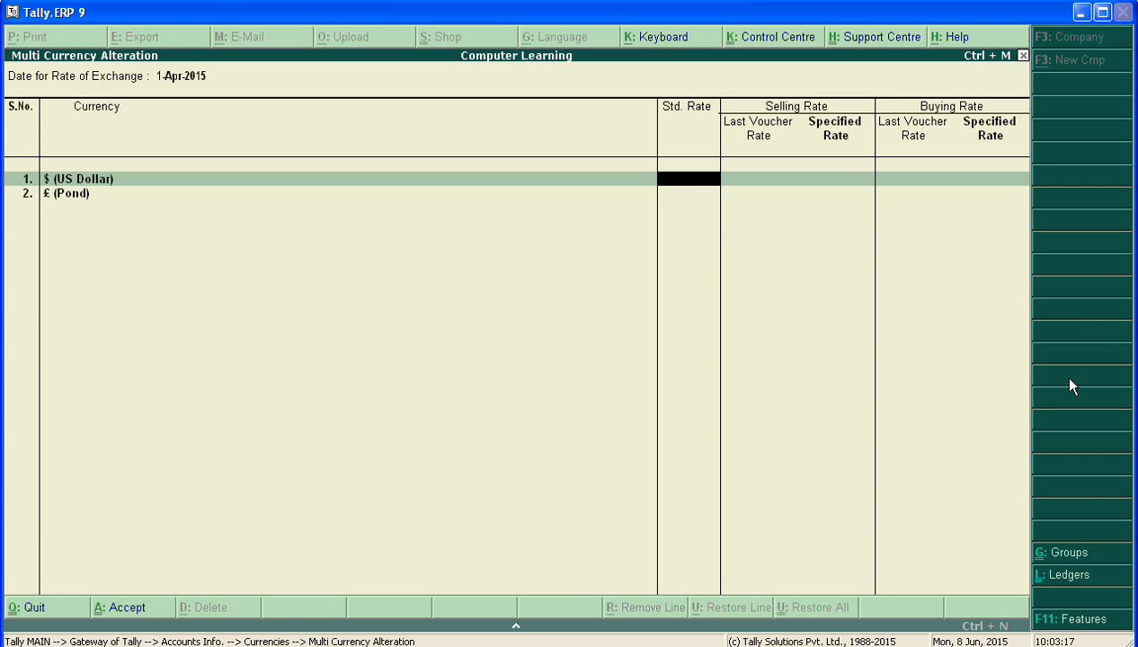
{"action": "type", "text": "65"}
{"action": "key", "text": "Return"}
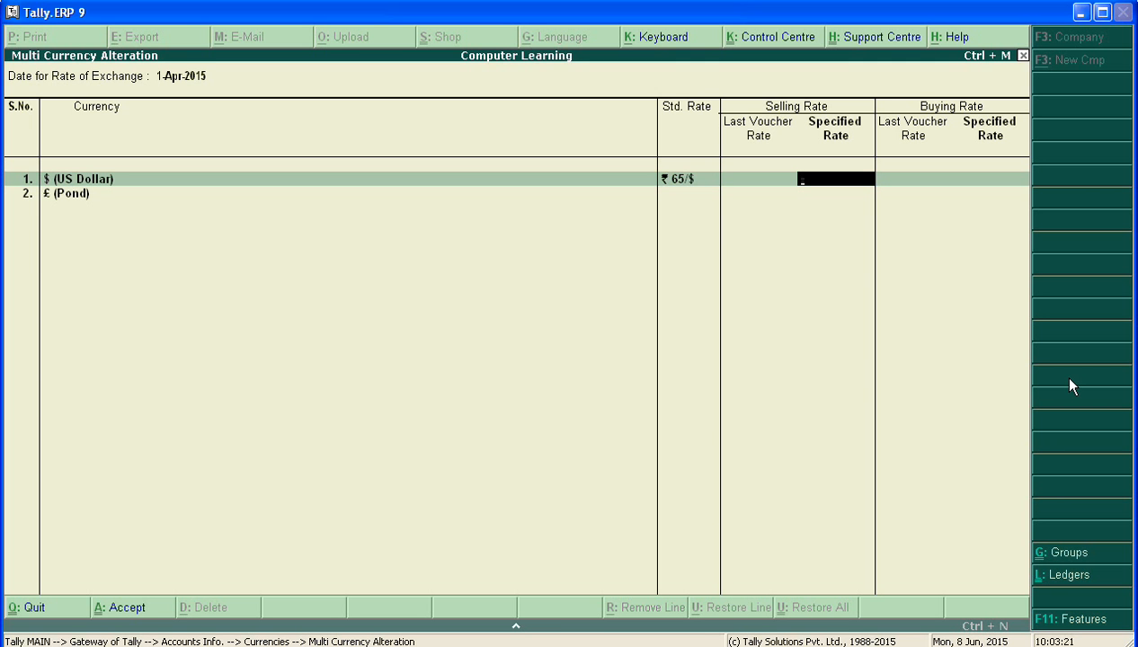
{"action": "type", "text": "64."}
{"action": "key", "text": "Return"}
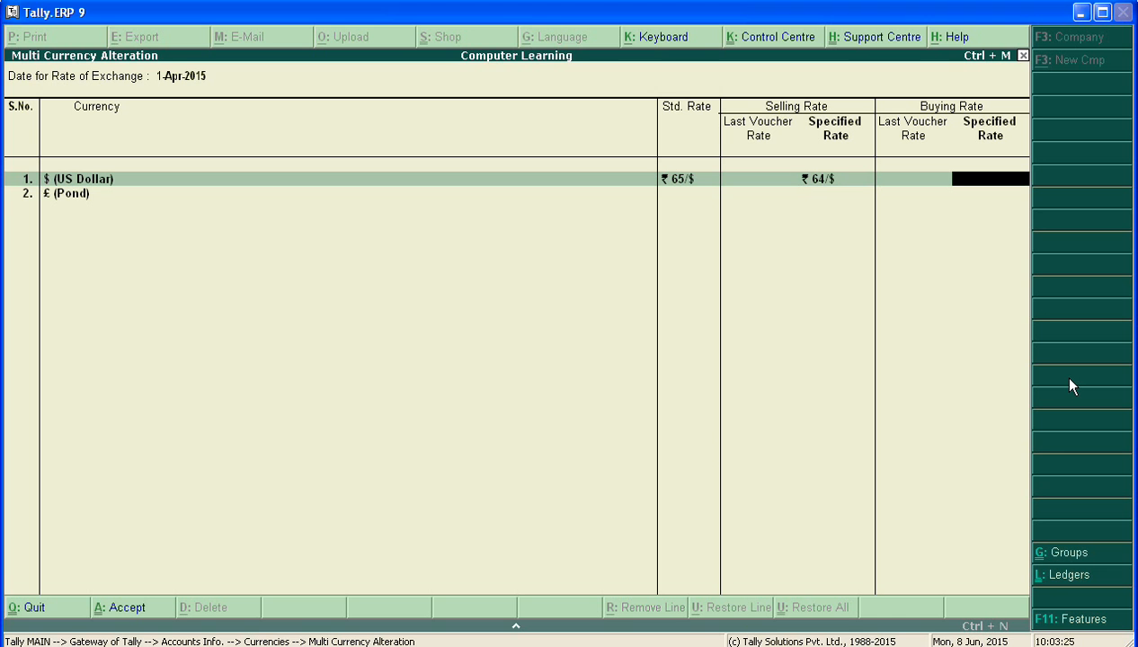
{"action": "type", "text": "63"}
{"action": "key", "text": "Return"}
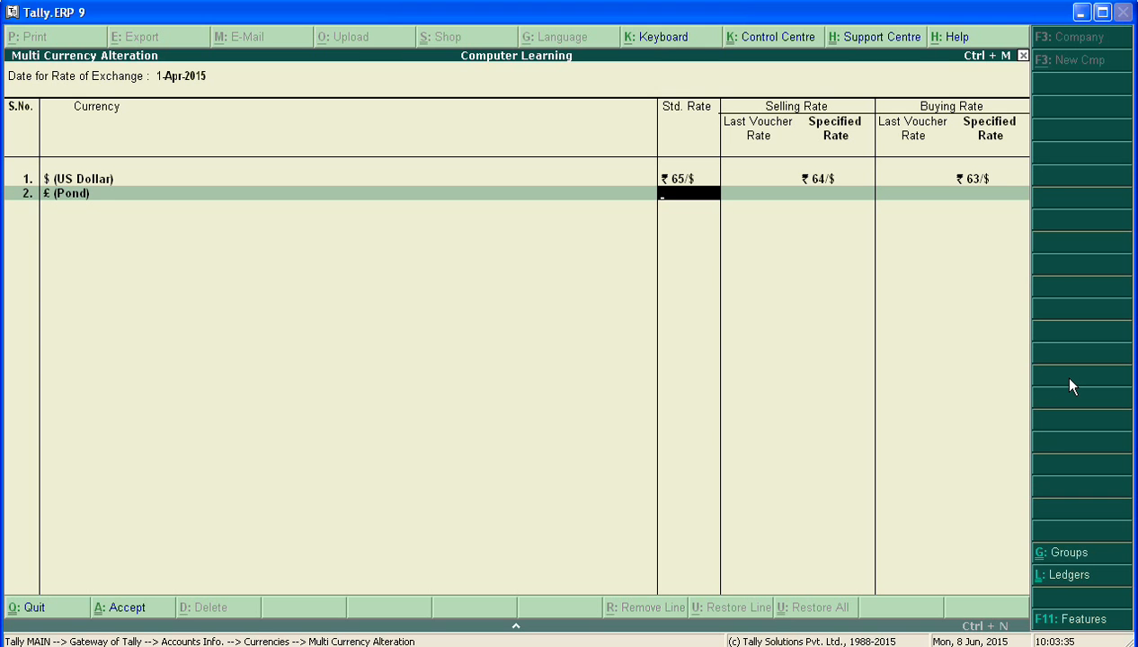
Set the Pond's standard rate to 100, selling rate to 98 and buying rate to 97, and save the exchange rates
{"action": "type", "text": "100"}
{"action": "key", "text": "Return"}
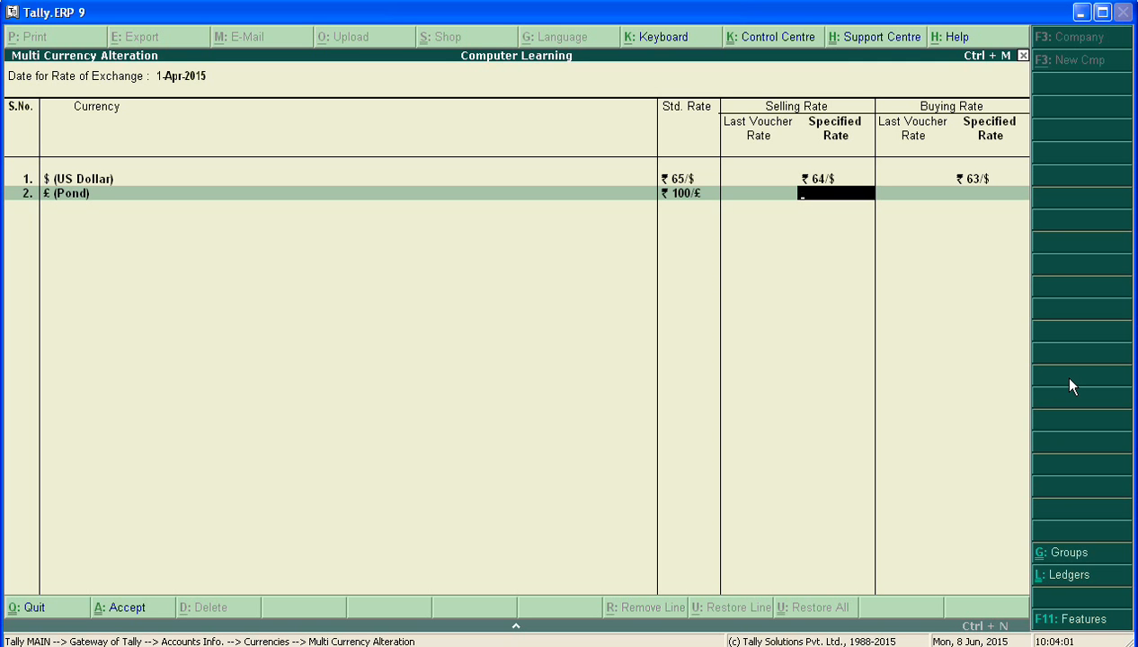
{"action": "type", "text": "98"}
{"action": "key", "text": "Return"}
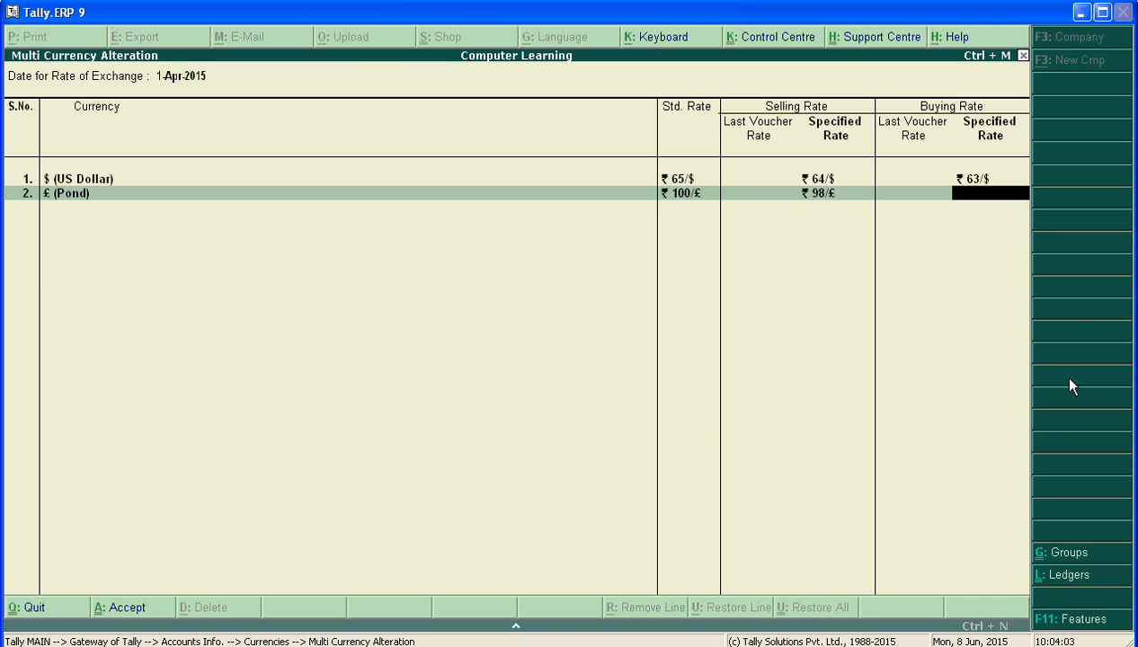
{"action": "type", "text": "97"}
{"action": "key", "text": "Return"}
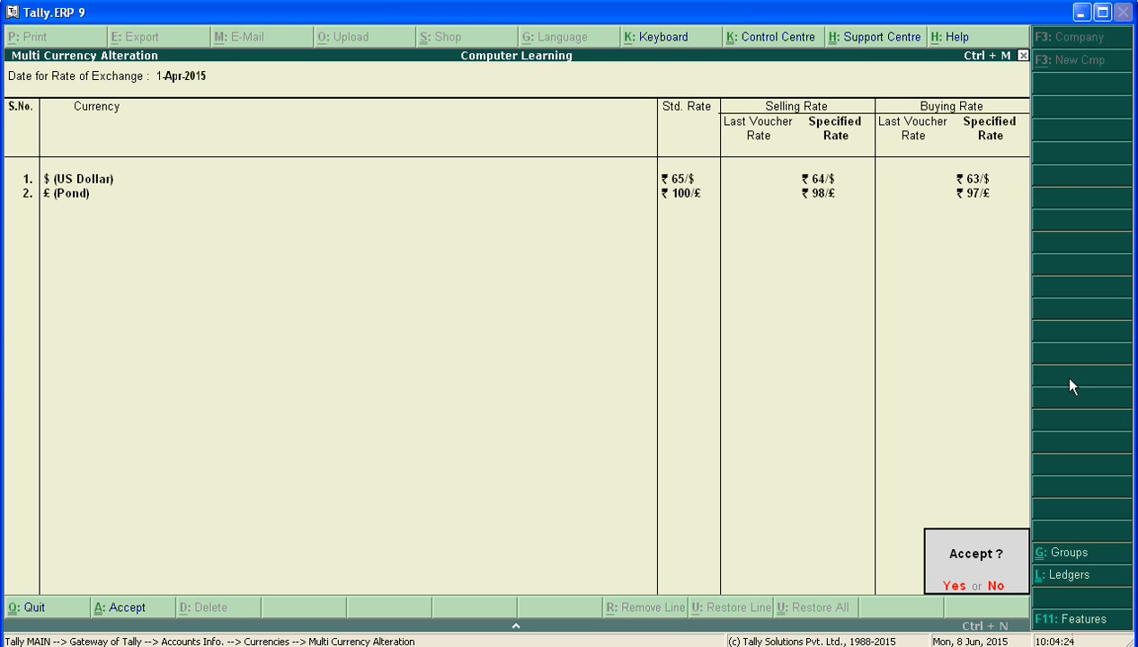
{"action": "key", "text": "Return"}
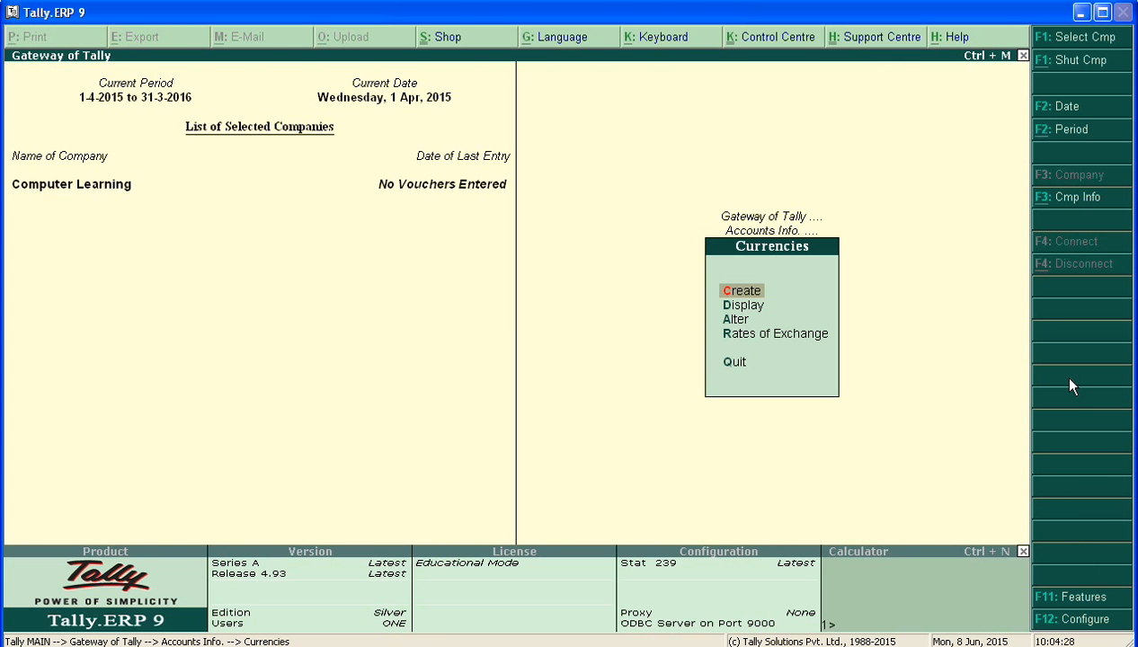
Leave the currency masters and start a new purchase voucher in the accounting vouchers
{"action": "key", "text": "Escape"}
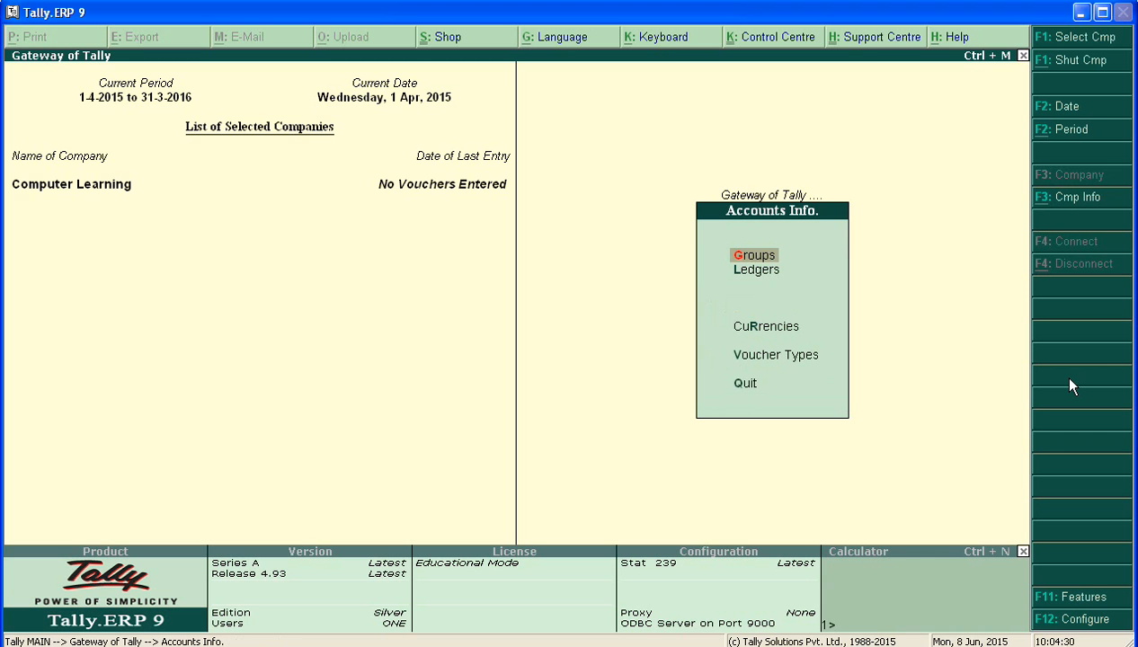
{"action": "key", "text": "Escape"}
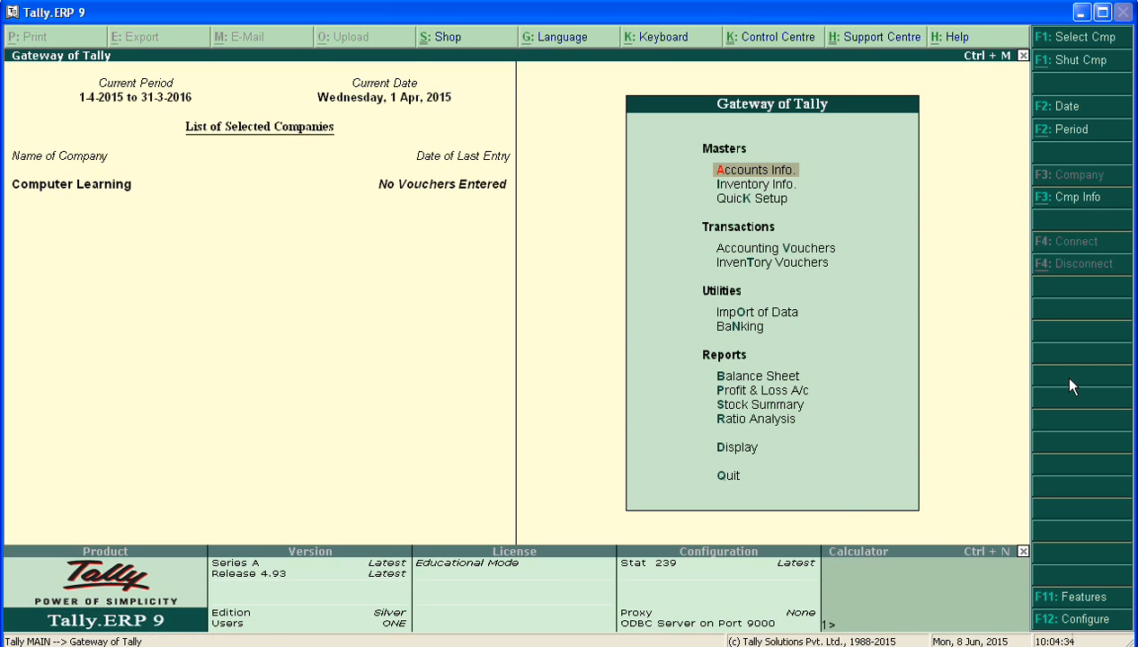
{"action": "key", "text": "Down"}
{"action": "key", "text": "Down"}
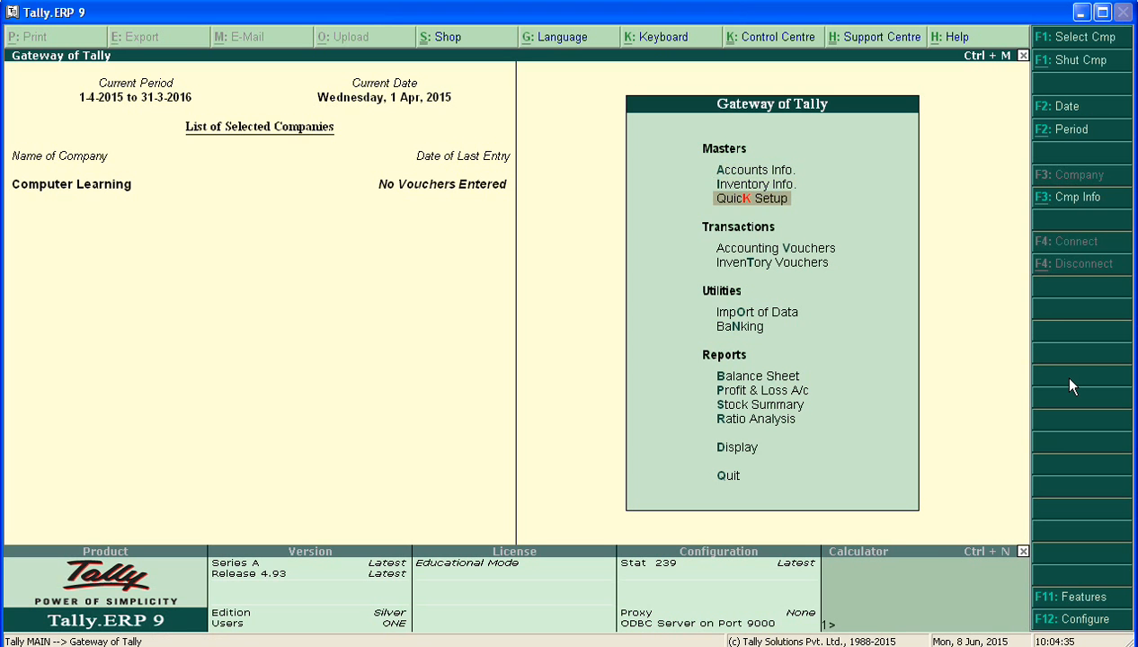
{"action": "key", "text": "Down"}
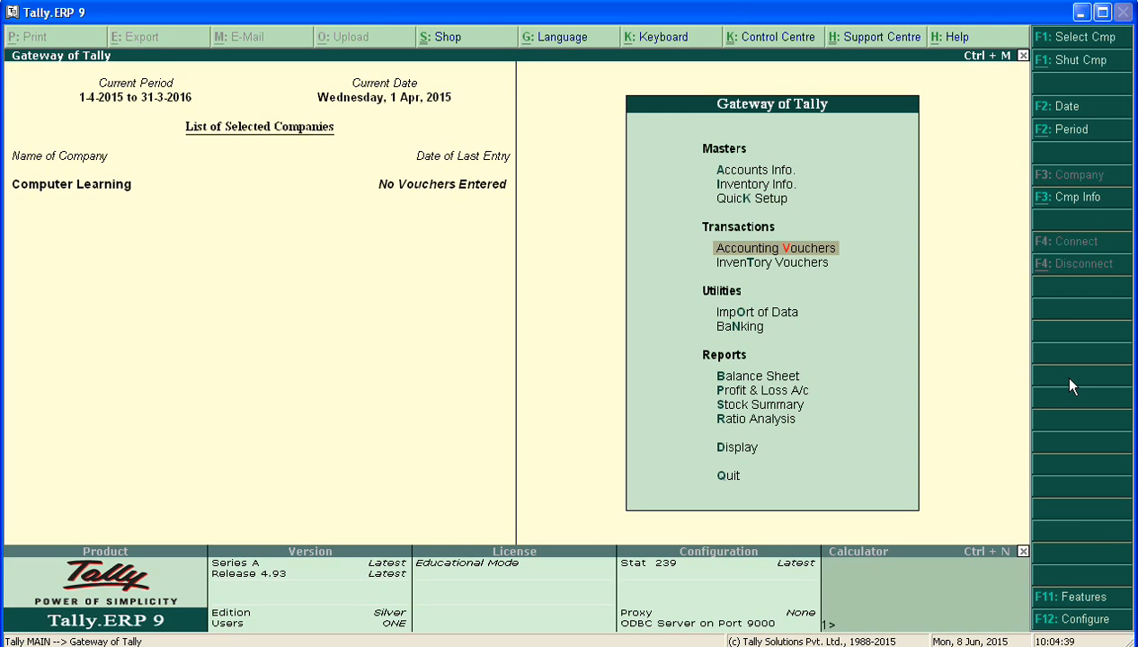
{"action": "key", "text": "Return"}
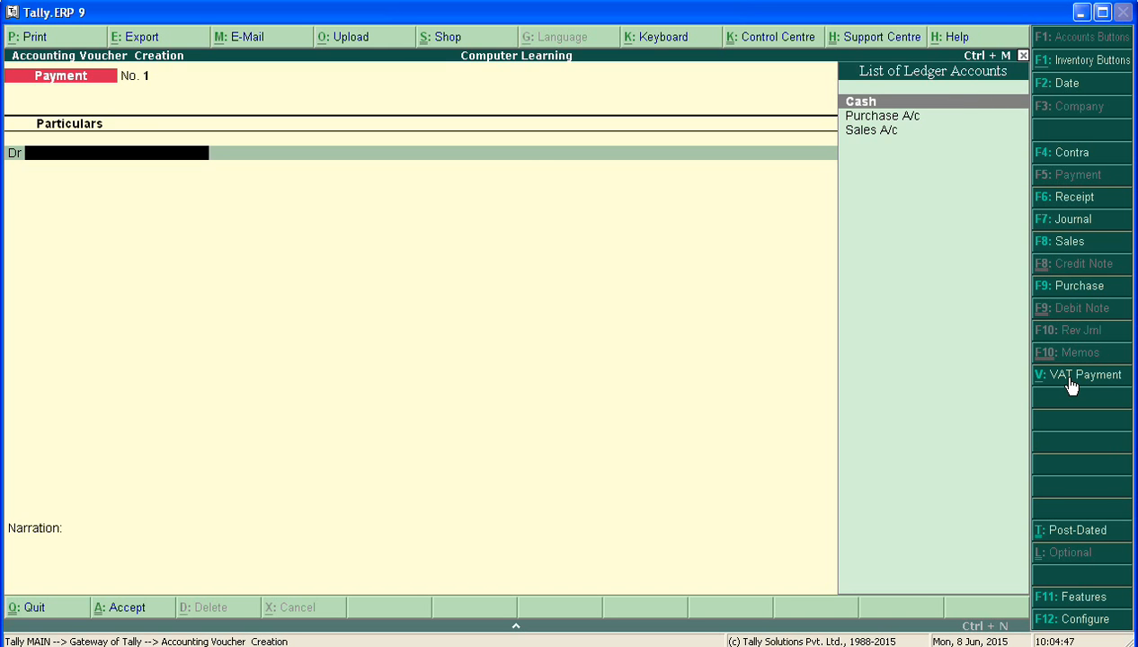
{"action": "key", "text": "F9"}
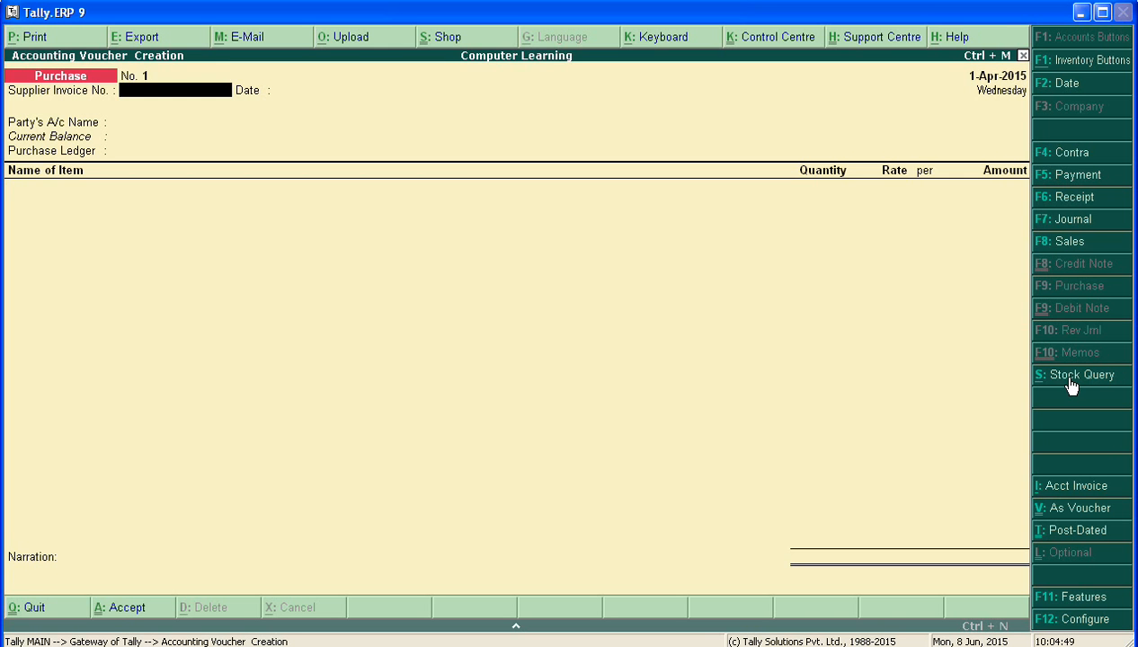
Fill in the purchase header with supplier invoice no. 0001, date 1-Apr-2015, party account Cash and purchase ledger Purchase A/c
{"action": "type", "text": "0001"}
{"action": "key", "text": "Return"}
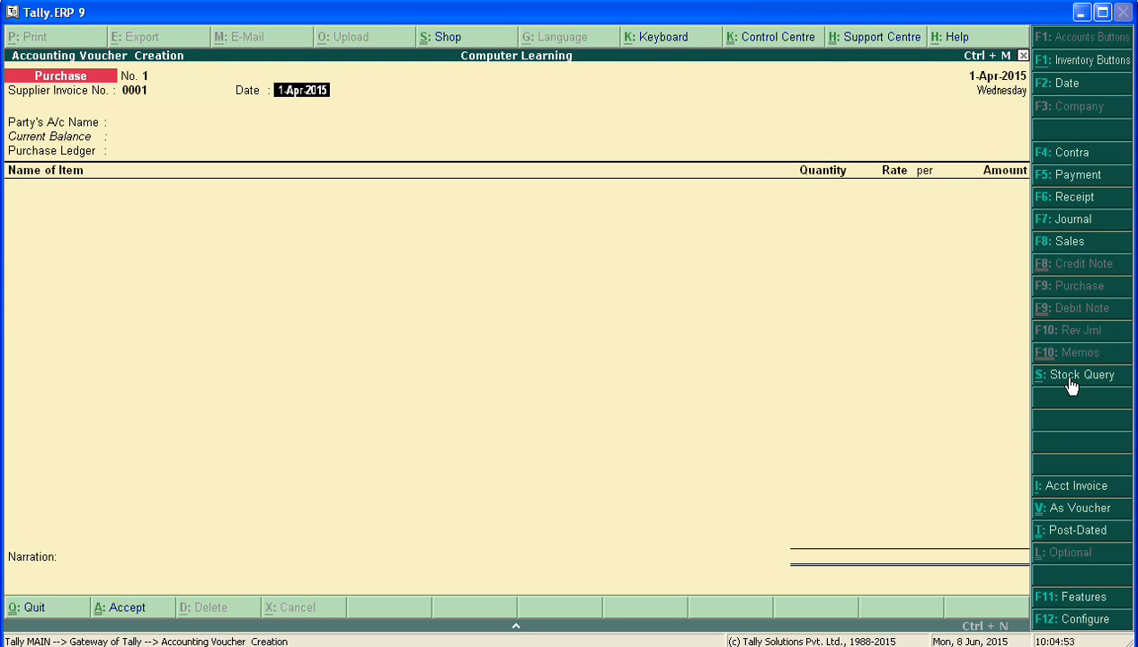
{"action": "key", "text": "Return"}
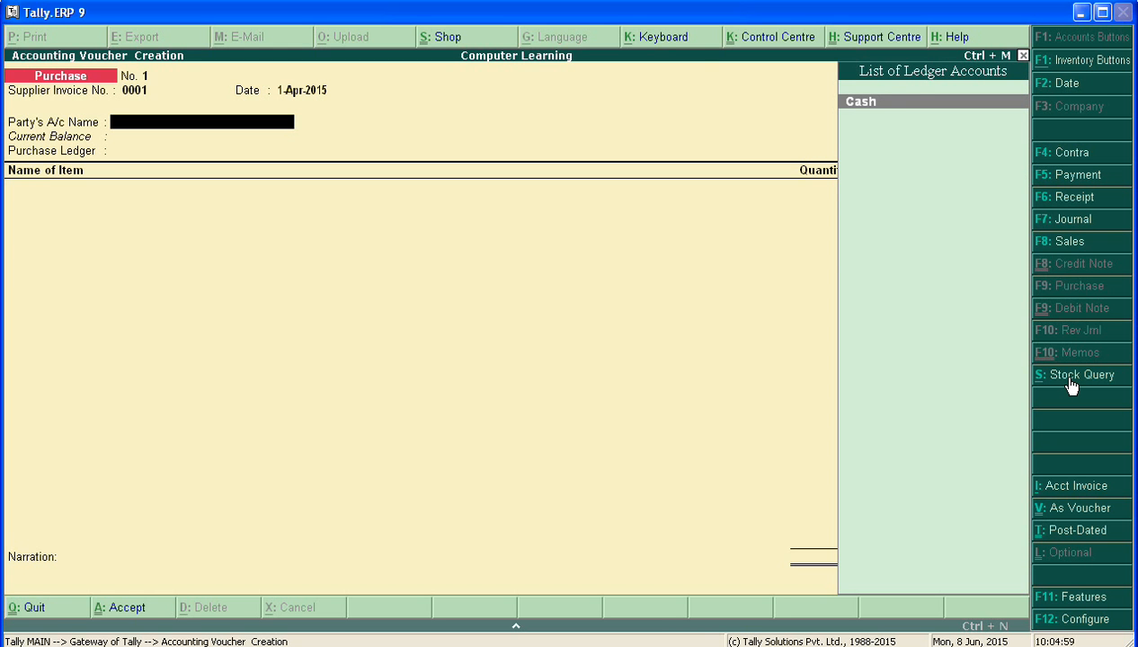
{"action": "key", "text": "Return"}
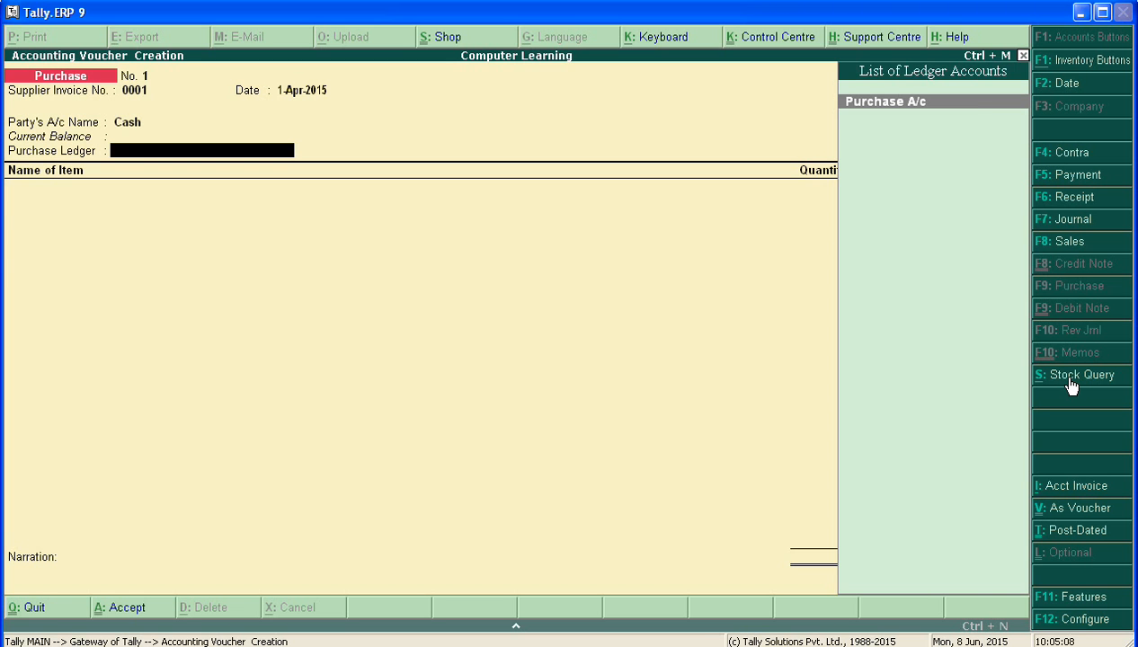
{"action": "key", "text": "Return"}
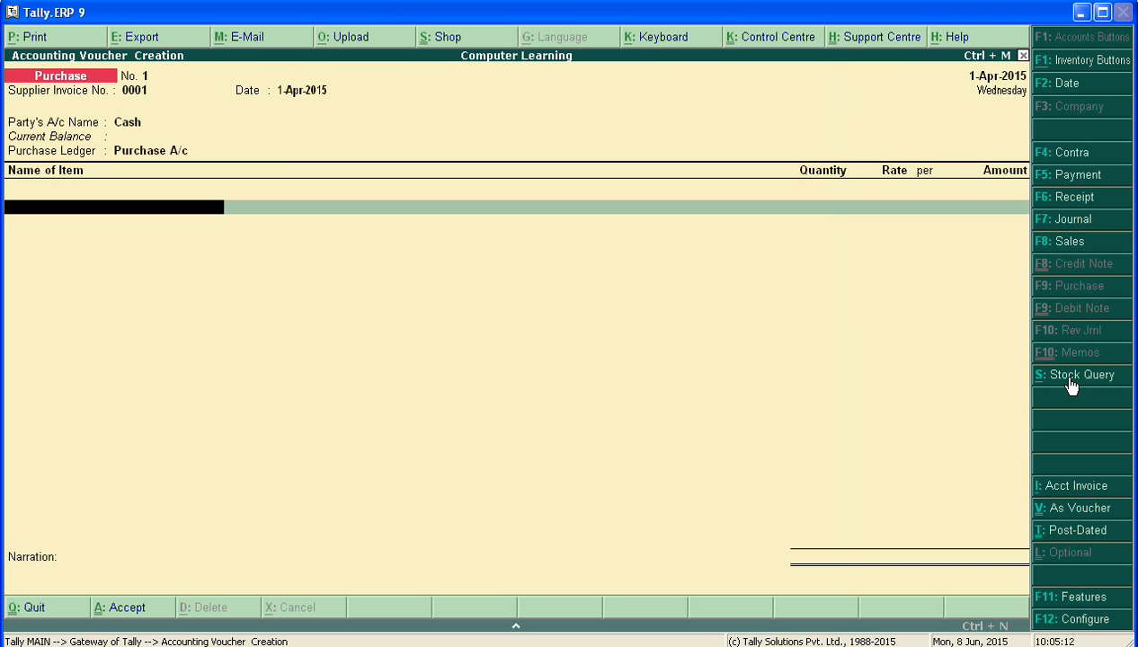
Add 1 Pcs of Apple Iphone at a rate of $50 with no description, accepting the default exchange rate and amount
{"action": "type", "text": "A"}
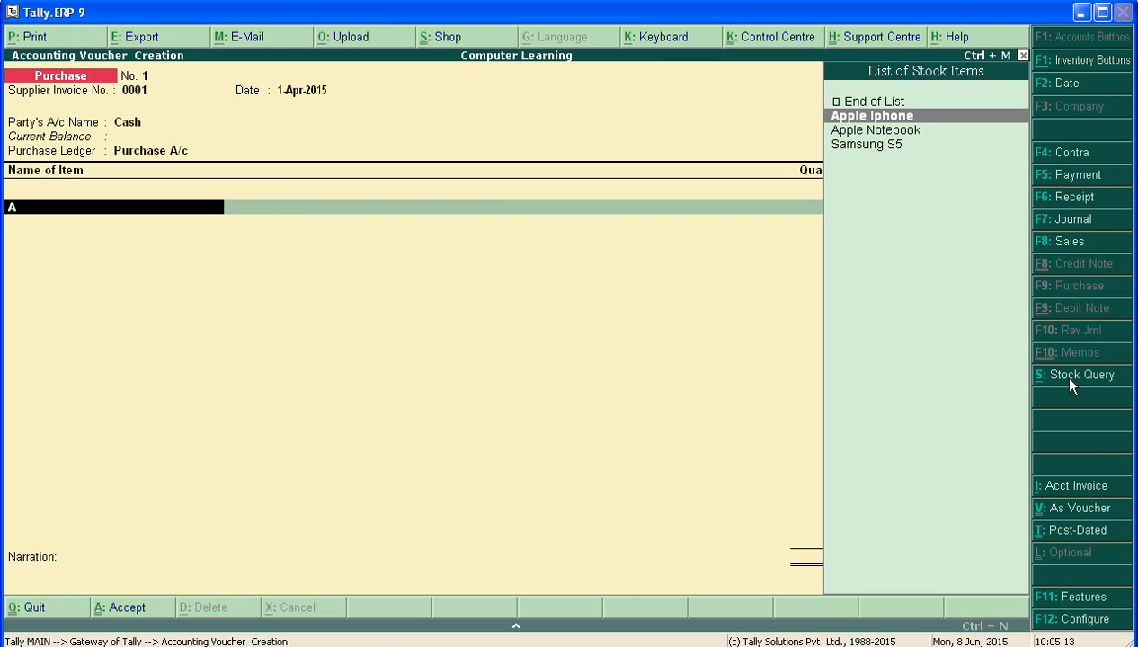
{"action": "key", "text": "Return"}
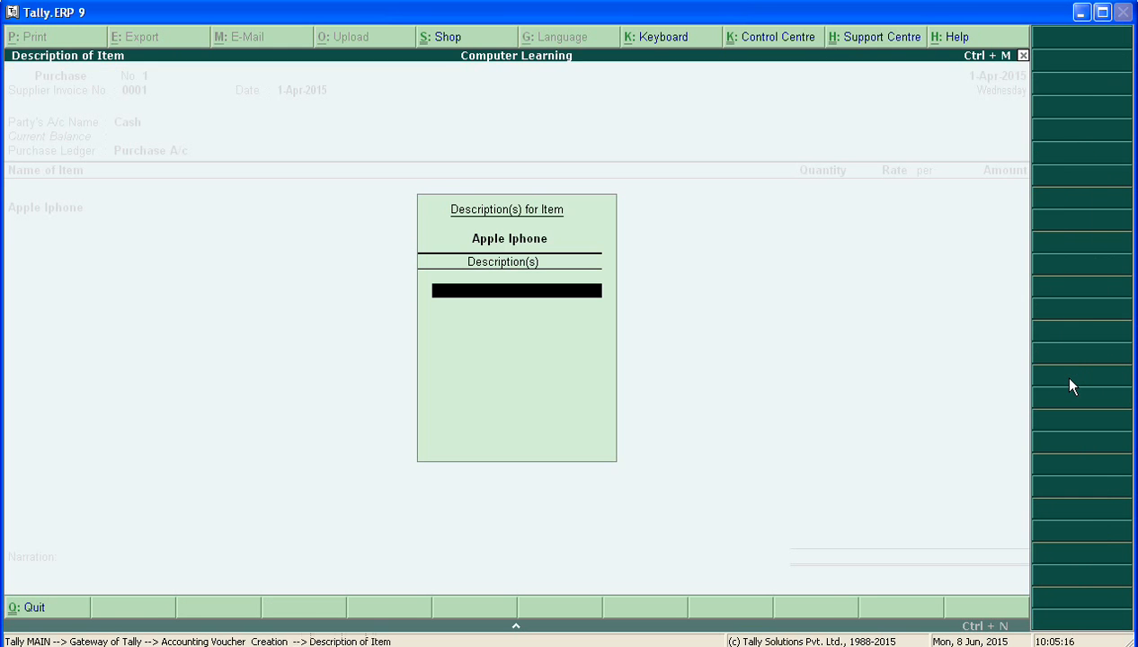
{"action": "key", "text": "Return"}
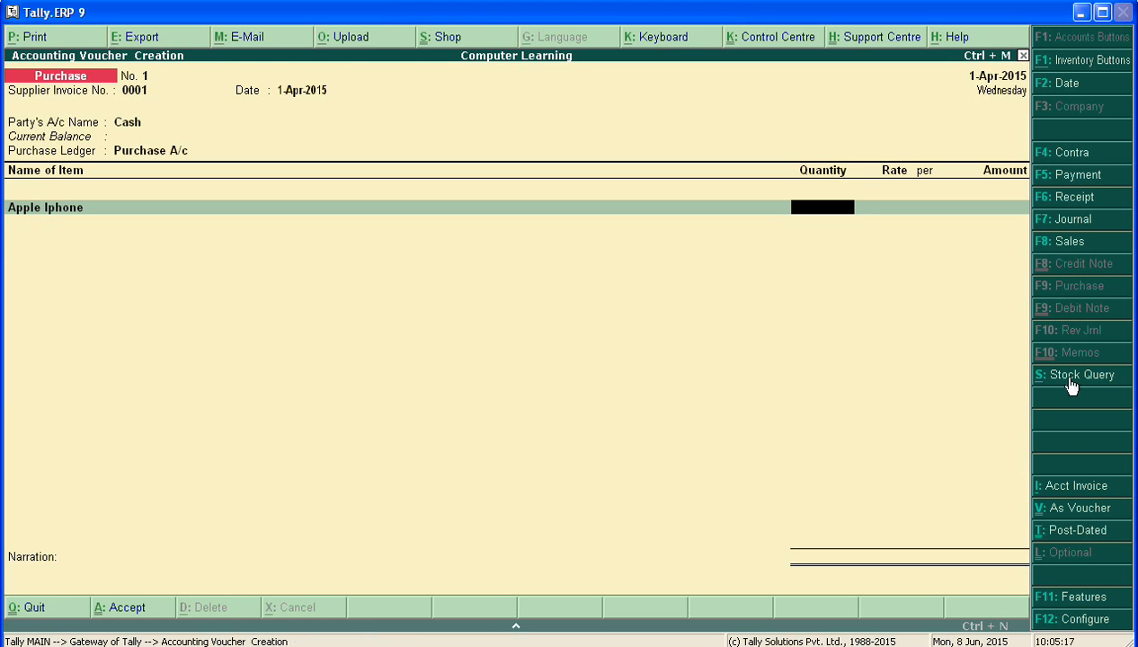
{"action": "type", "text": "1"}
{"action": "key", "text": "Return"}
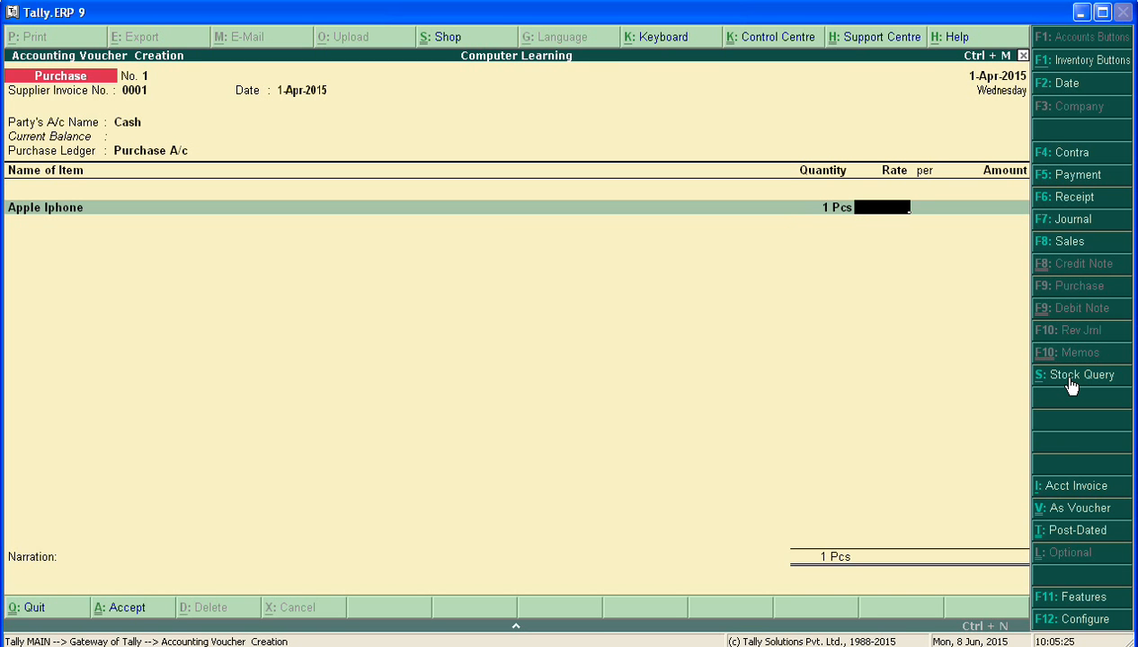
{"action": "type", "text": "50"}
{"action": "type", "text": "$"}
{"action": "key", "text": "Return"}
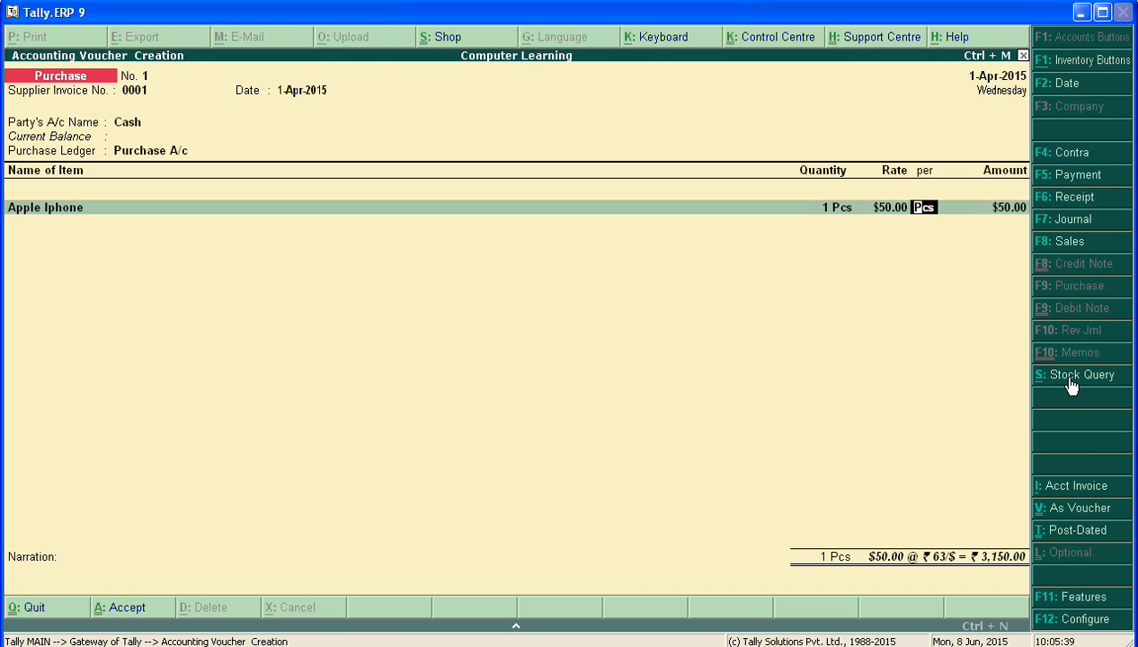
{"action": "key", "text": "Return"}
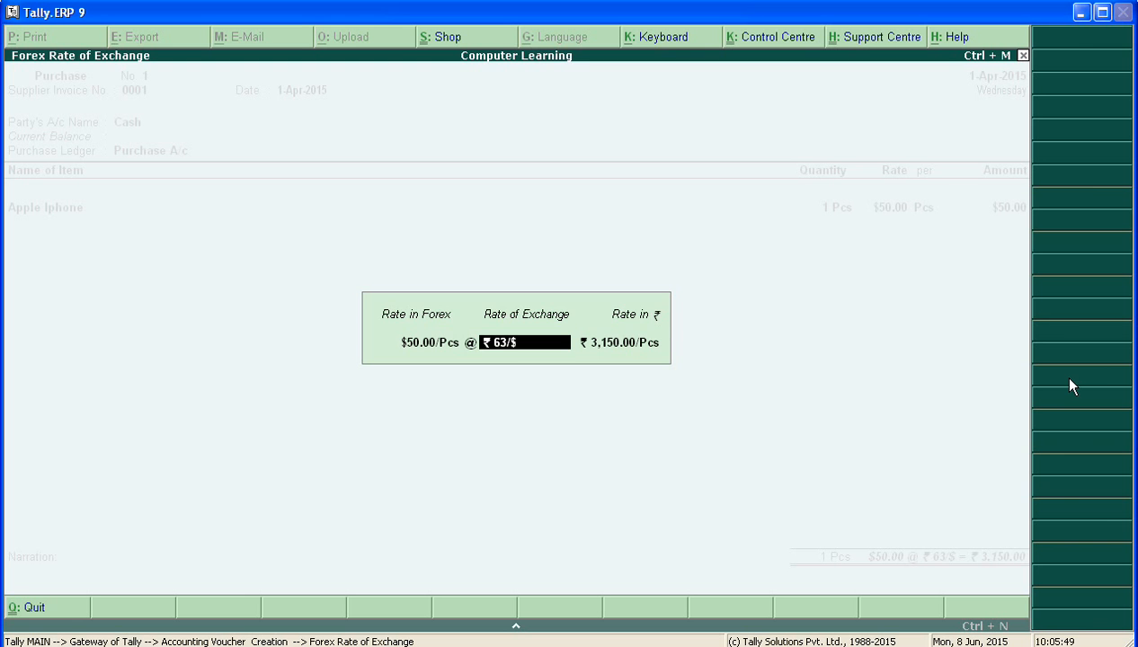
{"action": "key", "text": "Return"}
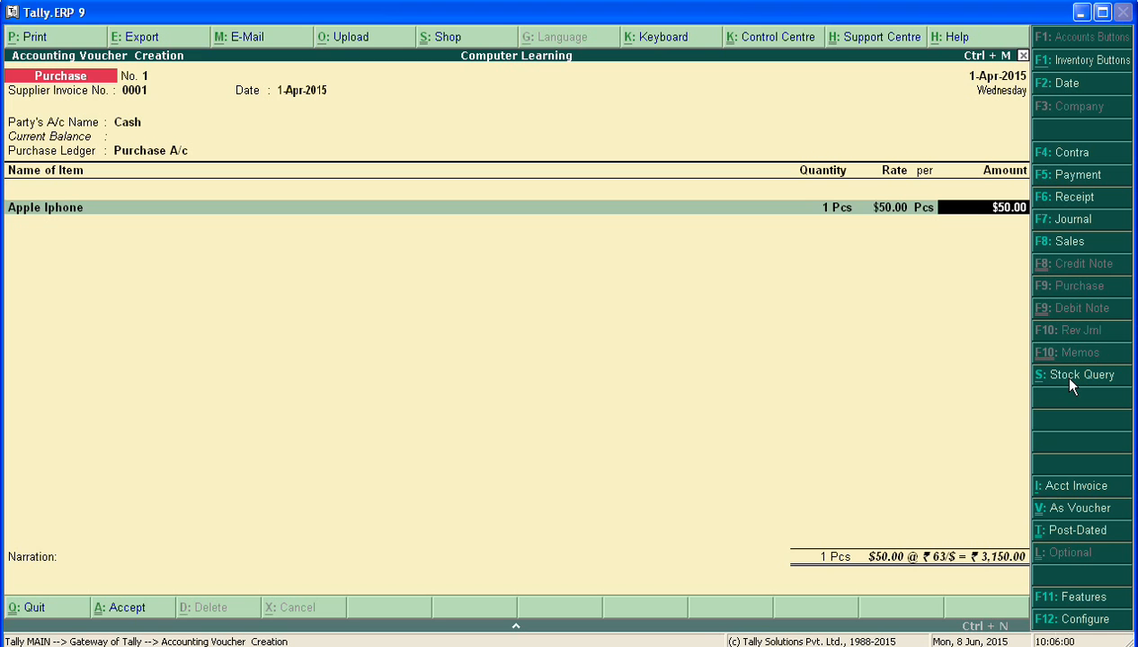
{"action": "key", "text": "Return"}
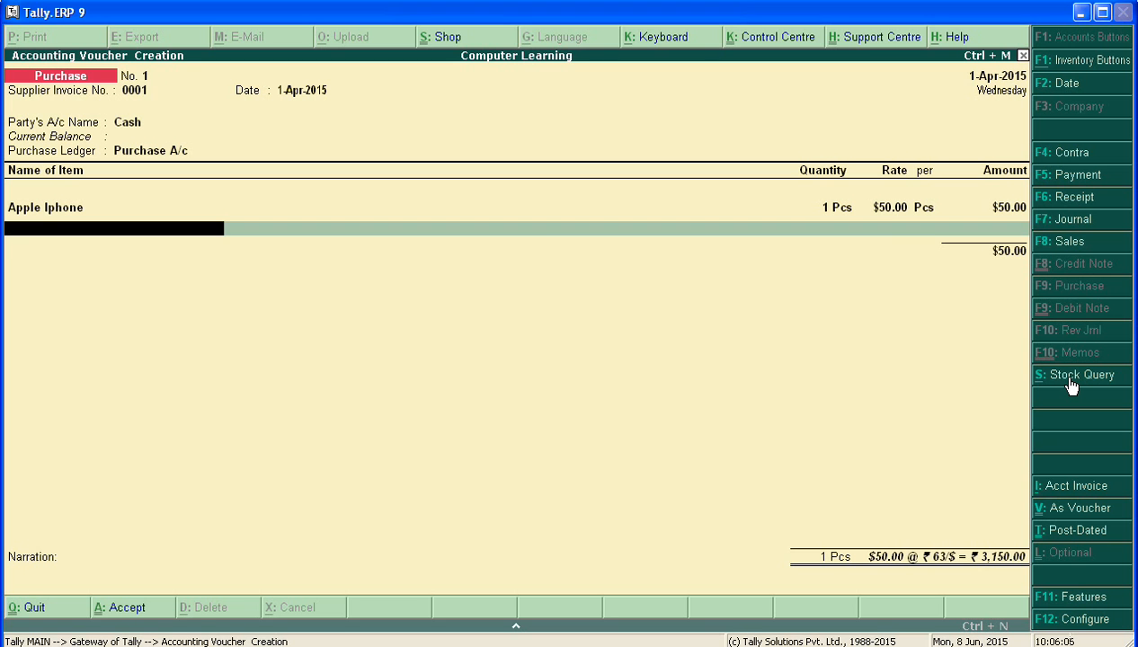
End the item and ledger lists, leave the narration empty and save the purchase voucher
{"action": "key", "text": "Return"}
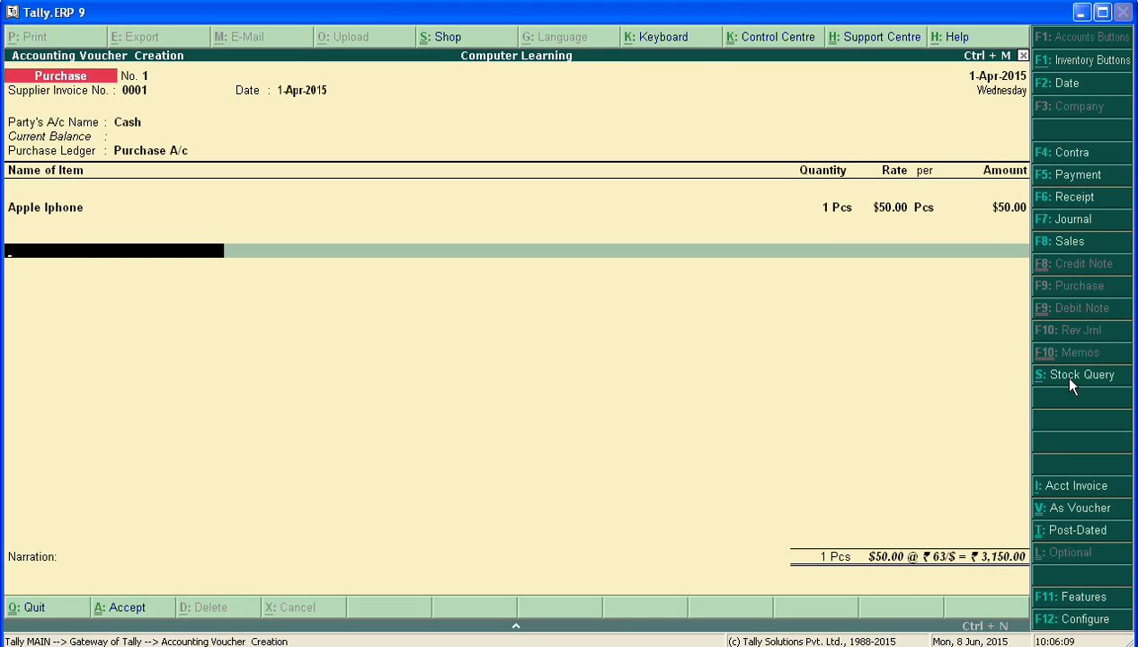
{"action": "key", "text": "Return"}
{"action": "key", "text": "Return"}
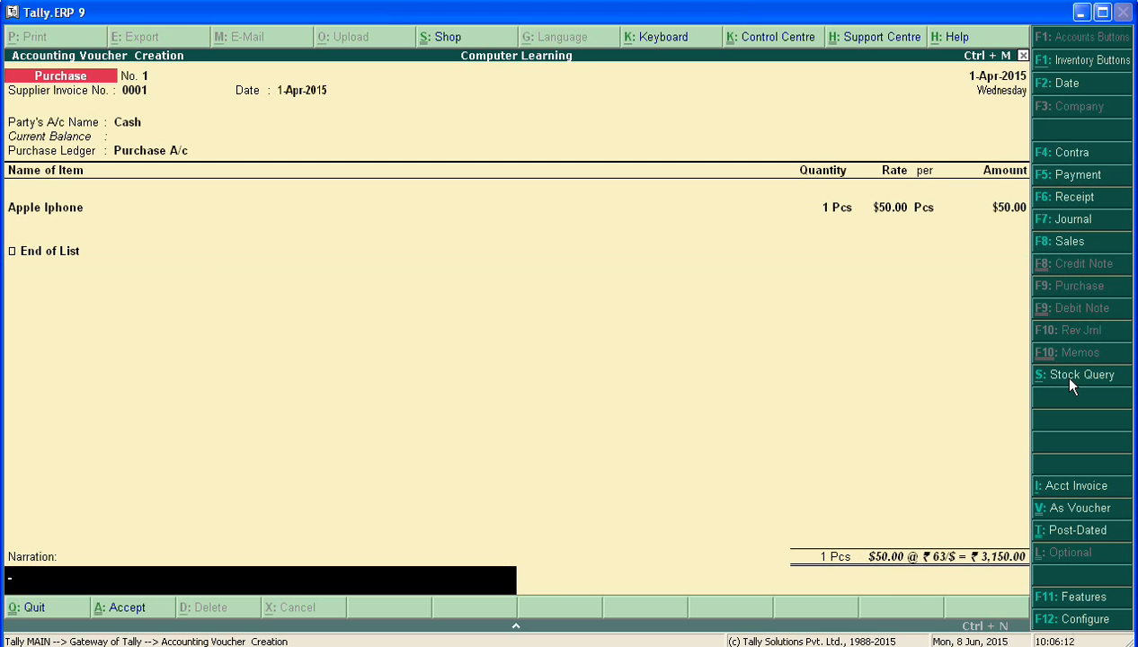
{"action": "key", "text": "Return"}
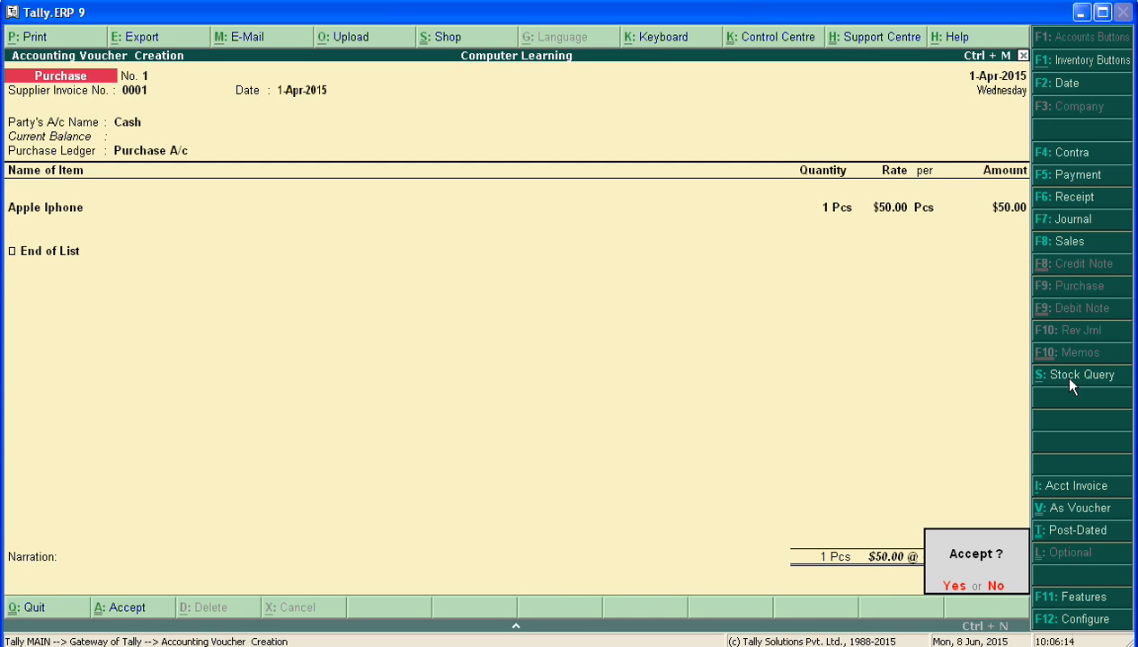
{"action": "key", "text": "Return"}
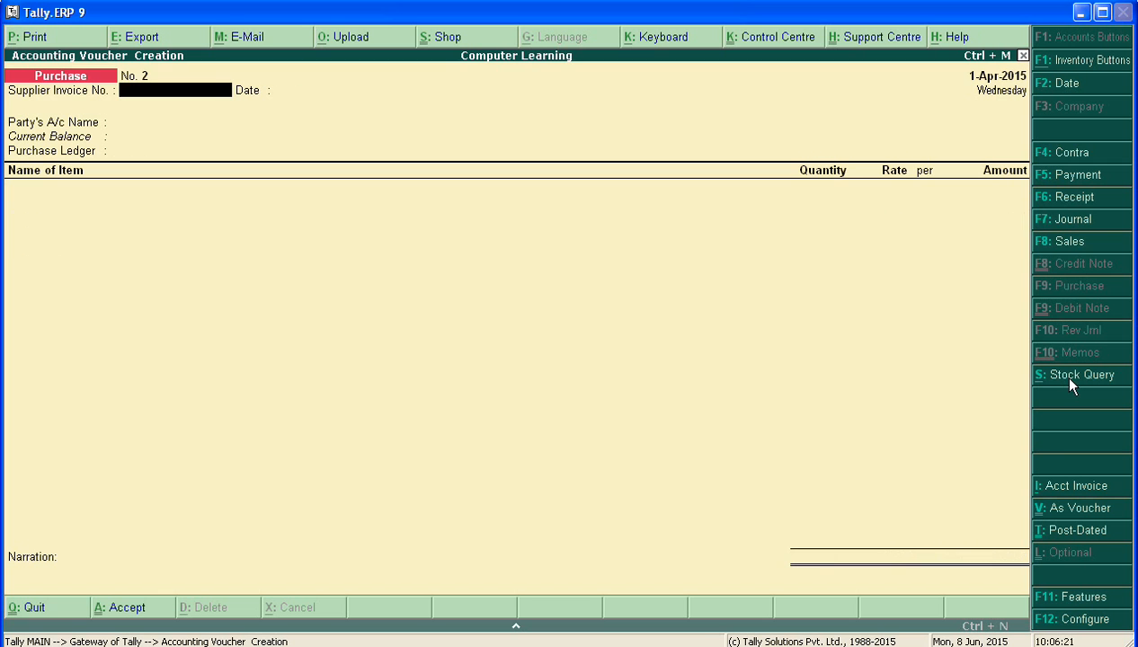
Start a sales voucher with reference 001, party account Cash and sales ledger Sales A/c
{"action": "key", "text": "F8"}
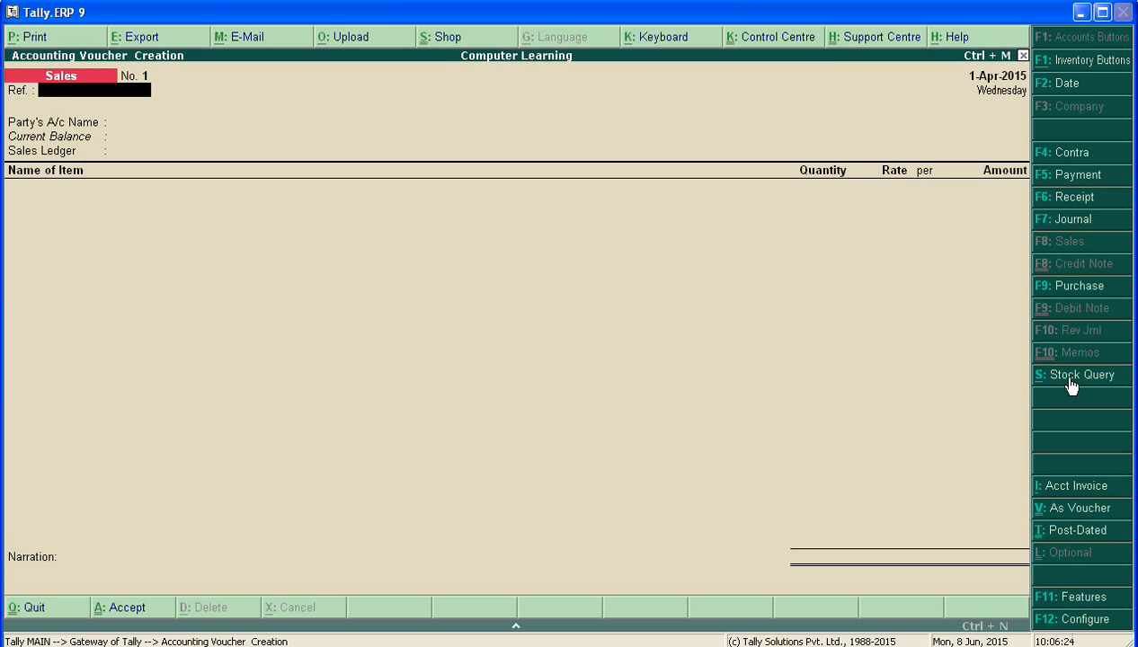
{"action": "type", "text": "001"}
{"action": "key", "text": "Return"}
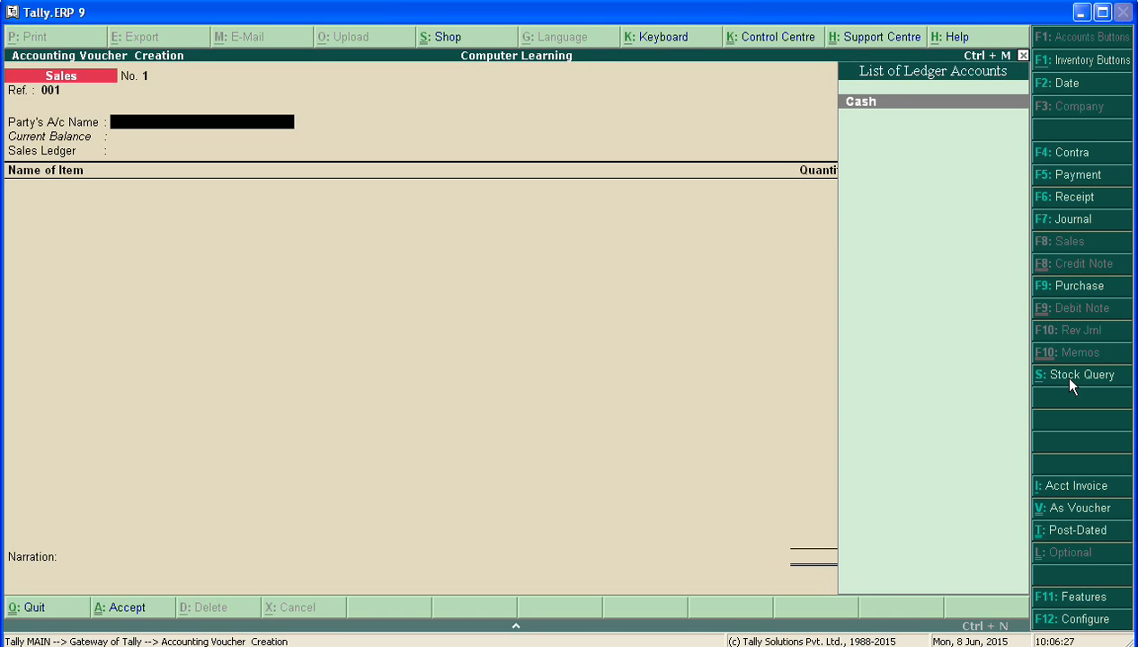
{"action": "key", "text": "Return"}
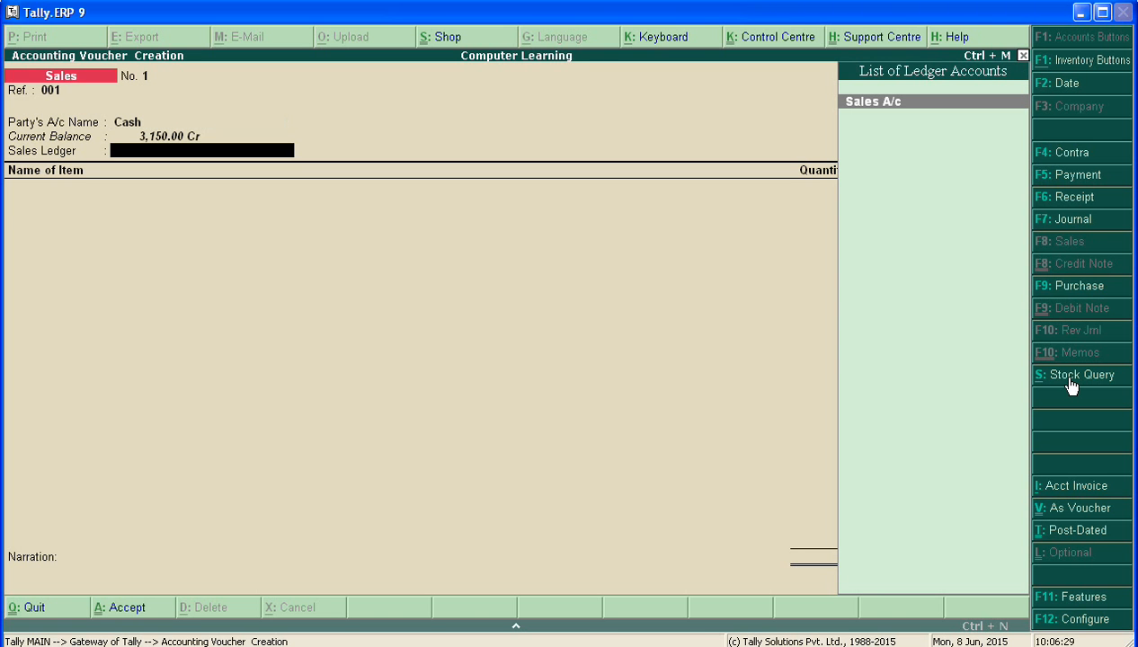
{"action": "key", "text": "Return"}
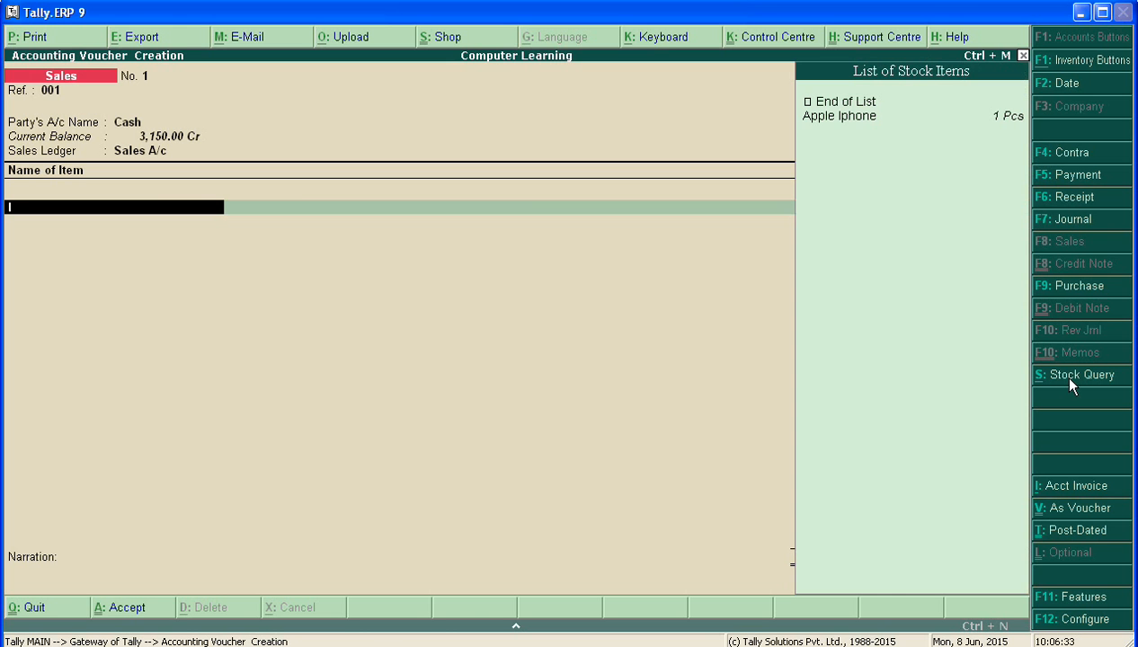
Add 1 Pcs of Apple Iphone at a rate of $60 with no description, accepting the default exchange rate and amount
{"action": "key", "text": "Down"}
{"action": "key", "text": "Down"}
{"action": "key", "text": "Return"}
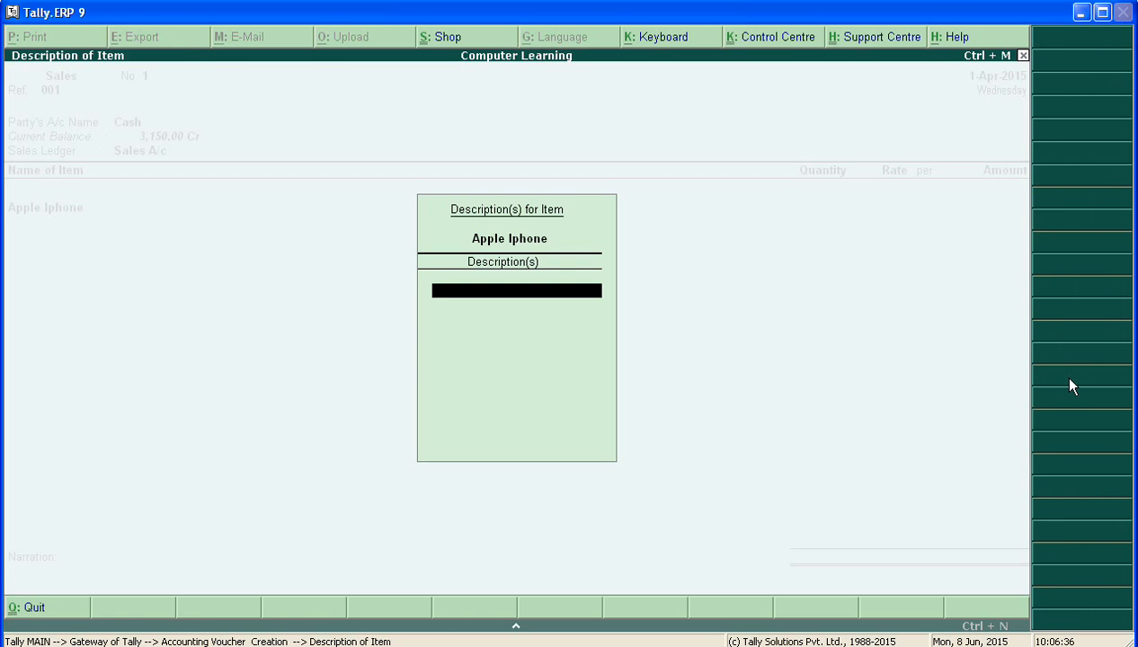
{"action": "key", "text": "Return"}
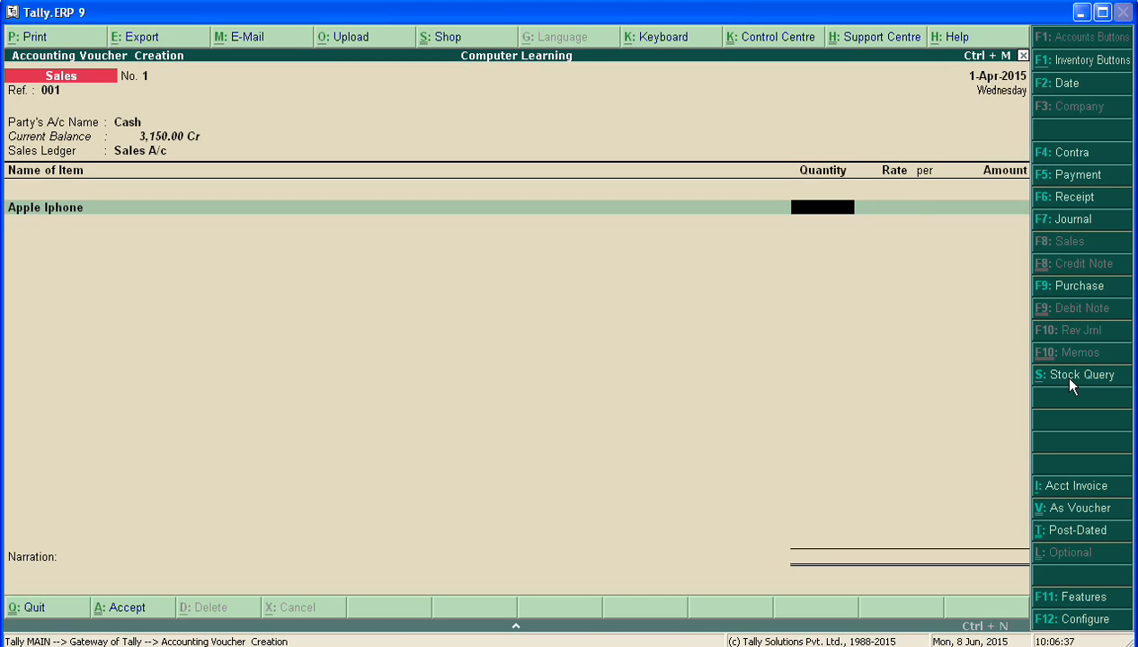
{"action": "type", "text": "1"}
{"action": "key", "text": "Return"}
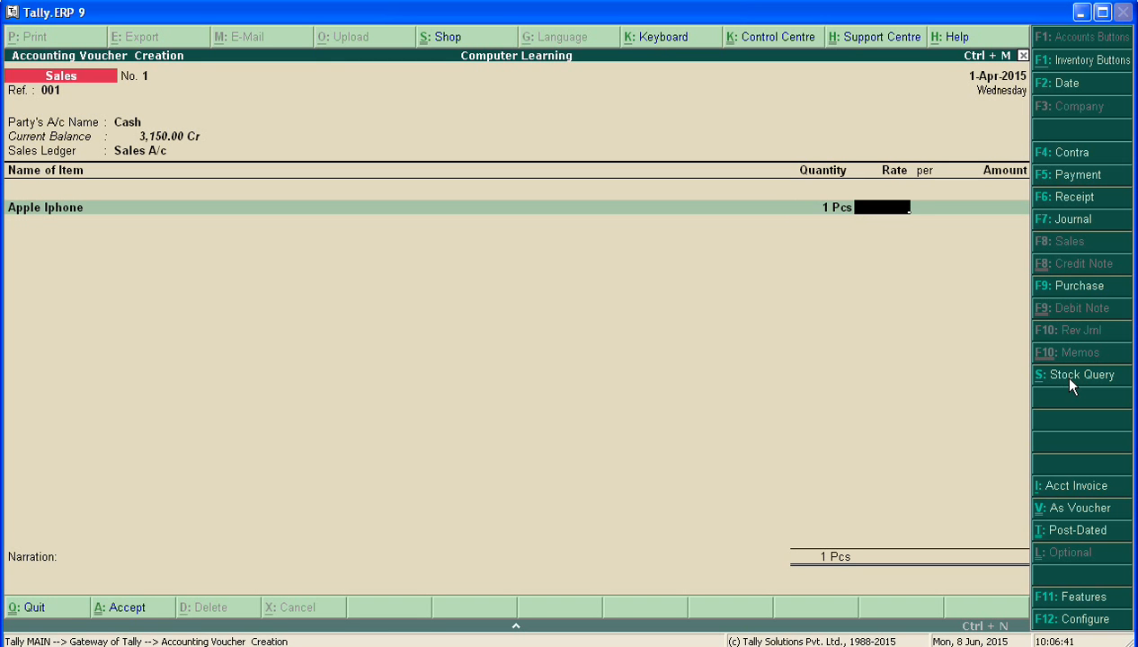
{"action": "type", "text": "60$"}
{"action": "key", "text": "Return"}
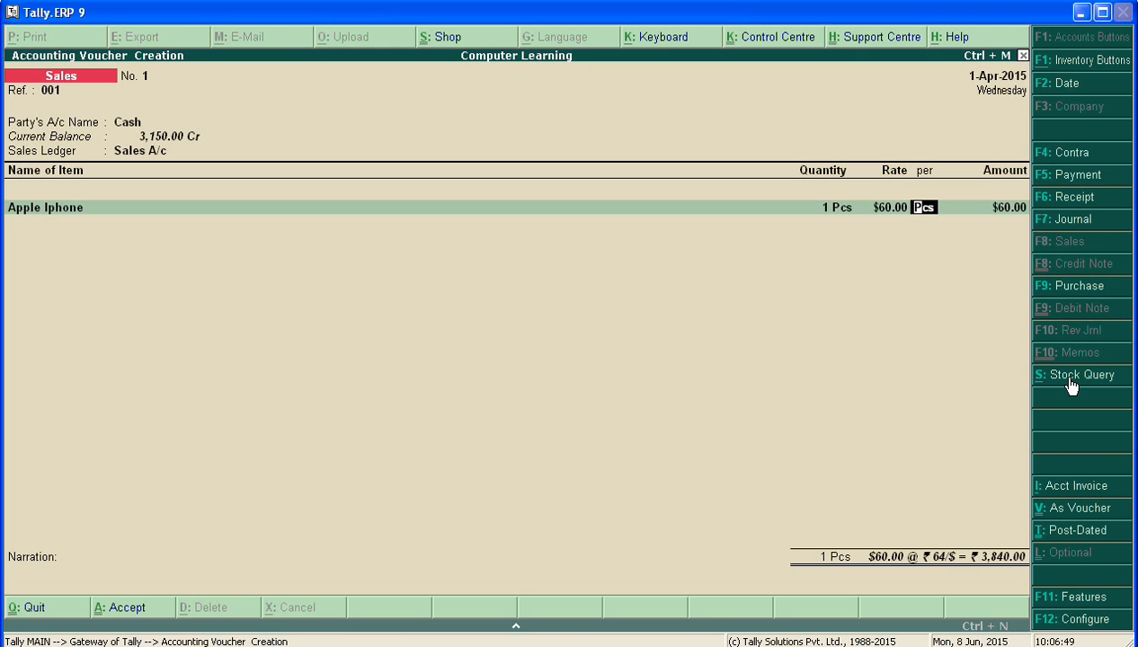
{"action": "key", "text": "Return"}
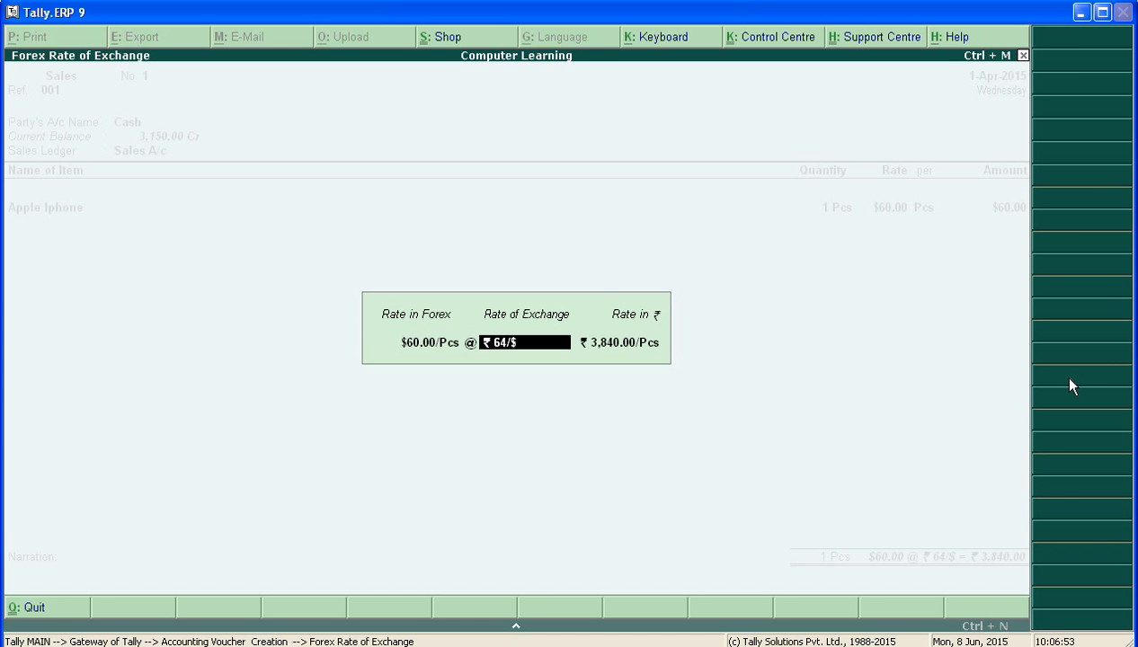
{"action": "key", "text": "Return"}
{"action": "key", "text": "Return"}
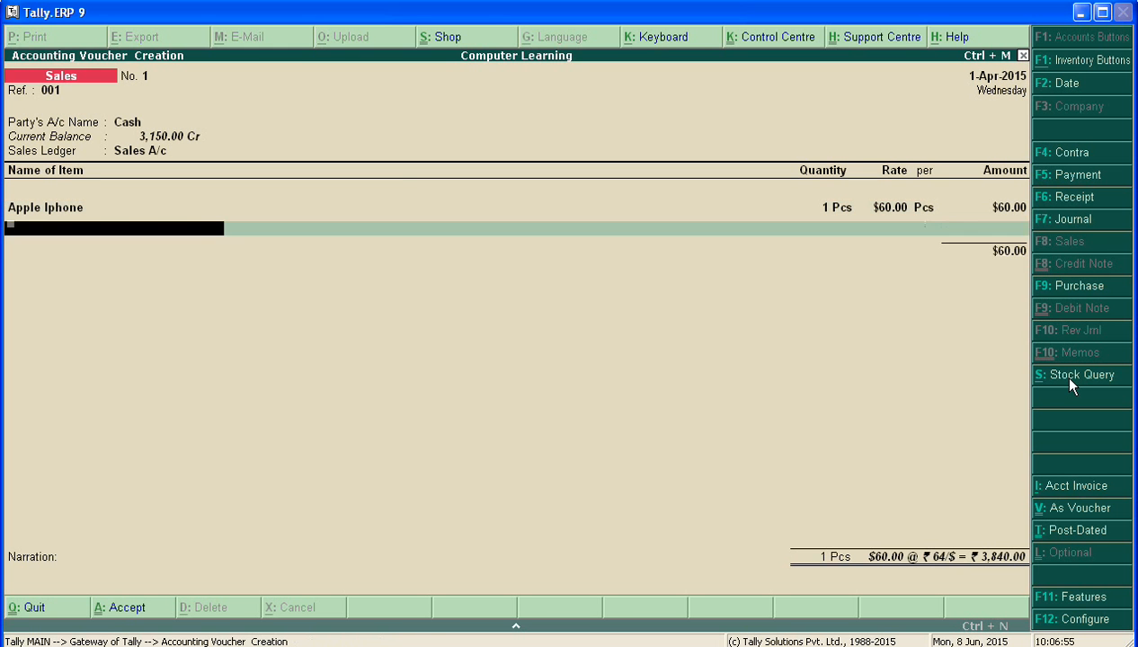
End the item and ledger lists, leave the narration empty and save the sales voucher
{"action": "key", "text": "Return"}
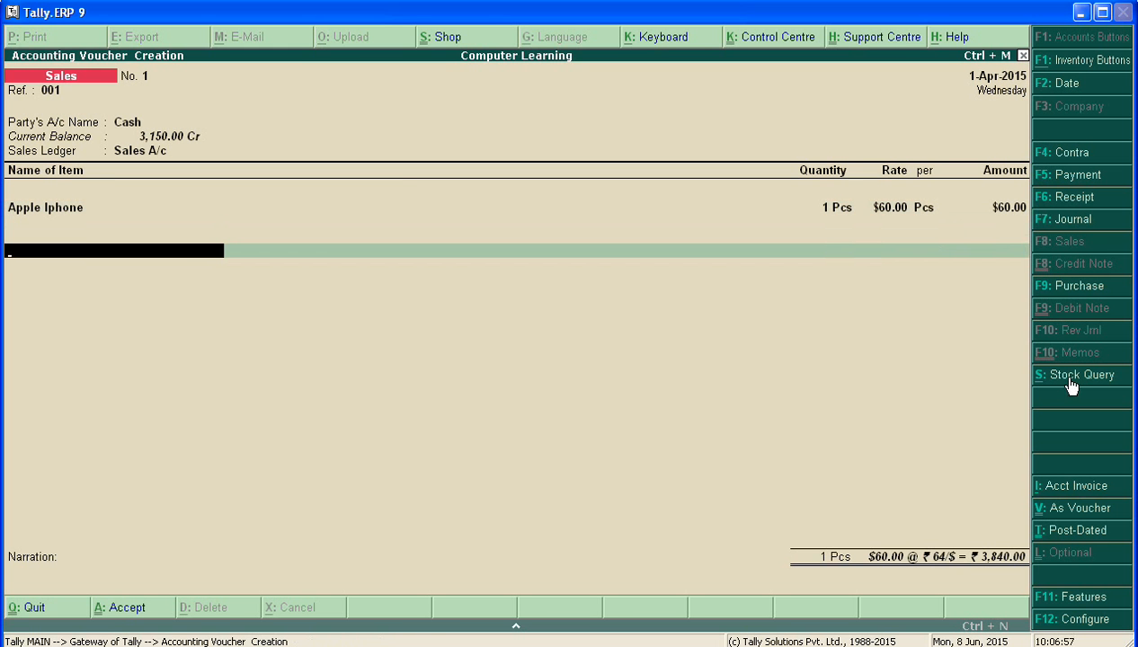
{"action": "key", "text": "Return"}
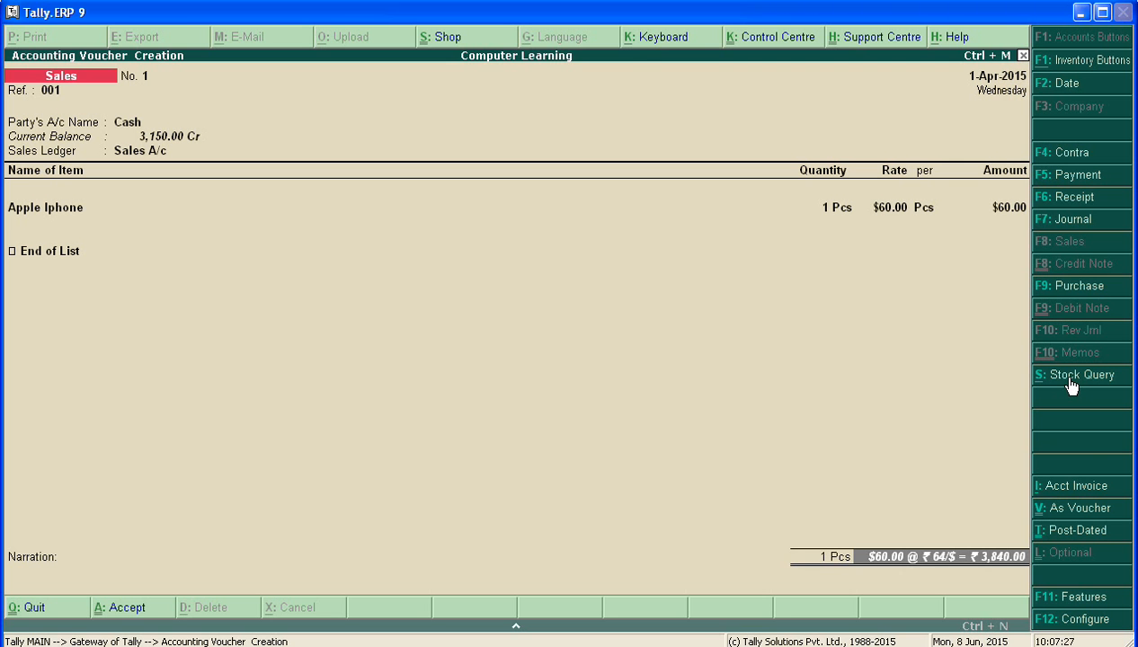
{"action": "key", "text": "Return"}
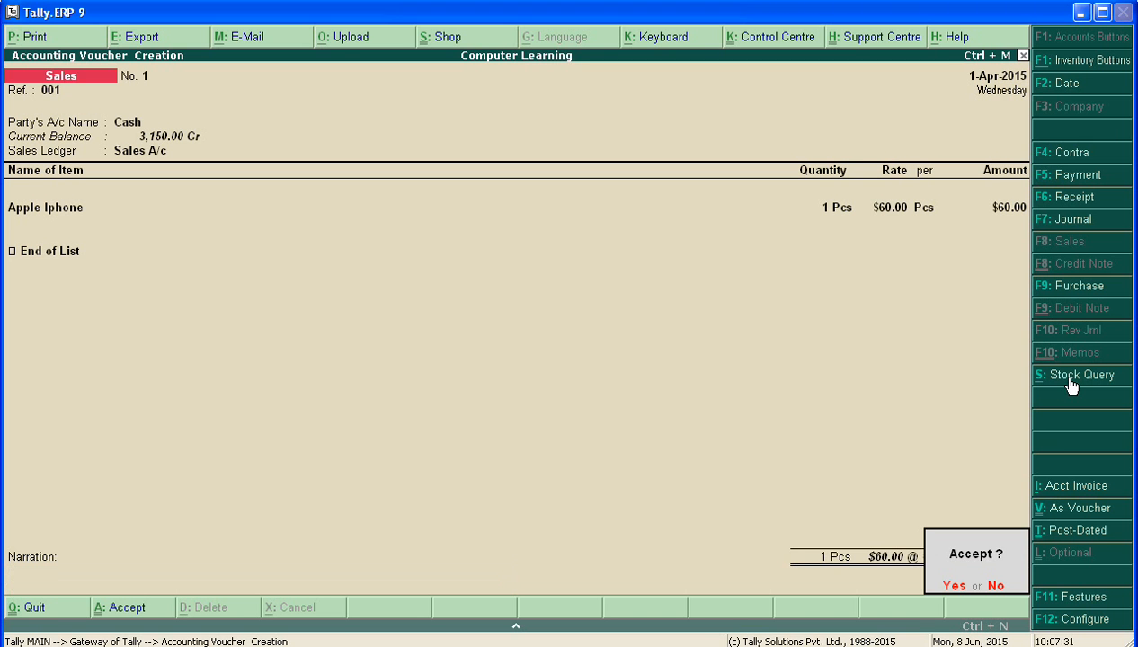
{"action": "key", "text": "n"}
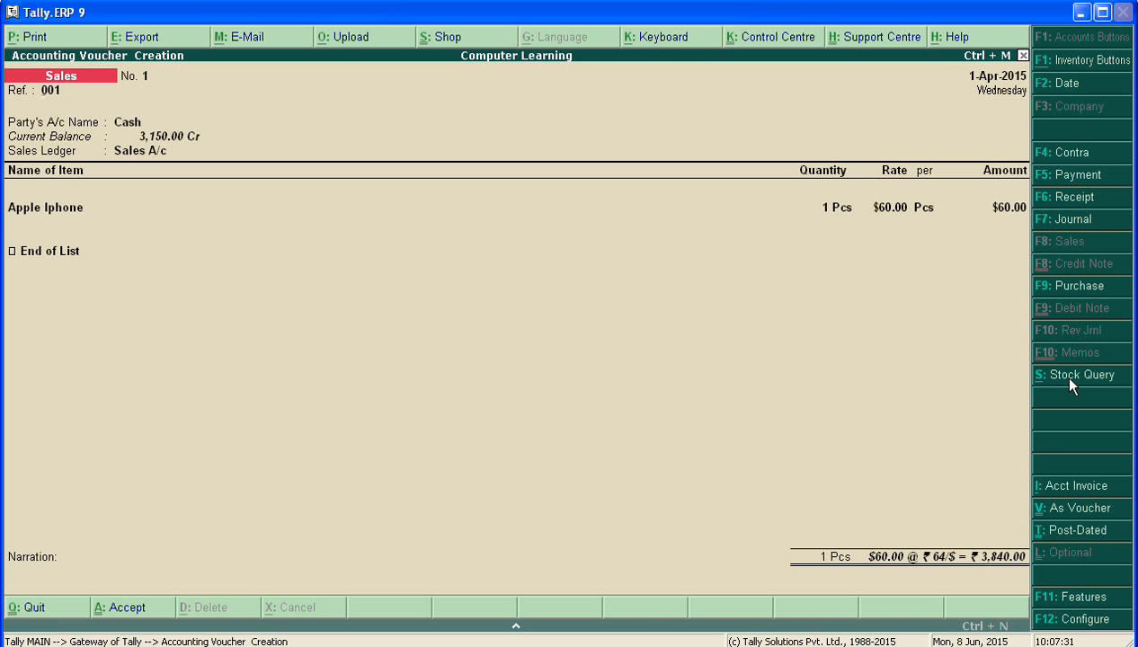
{"action": "key", "text": "ctrl+a"}
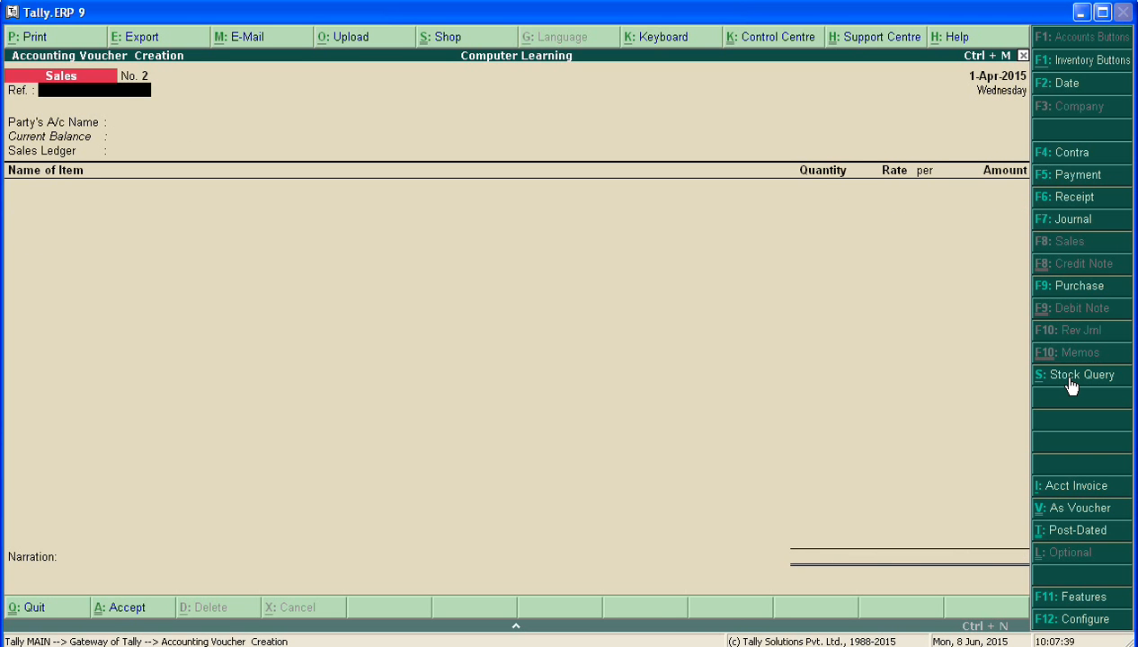
Reopen the saved sales voucher and generate its invoice with print preview
{"action": "key", "text": "Page_Up"}
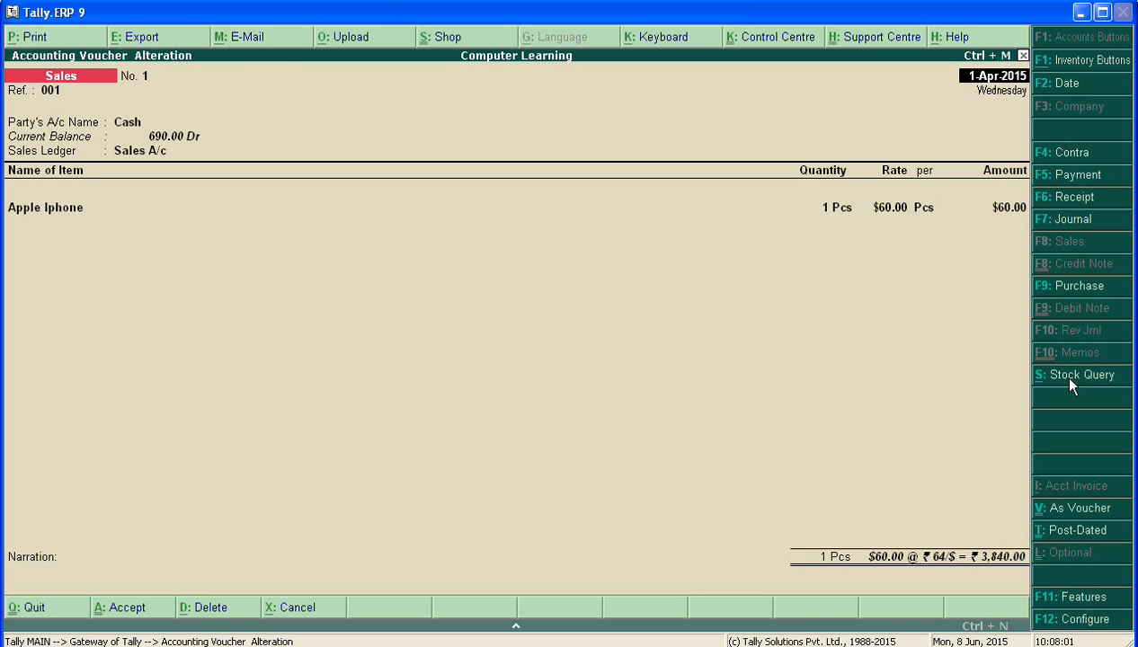
{"action": "key", "text": "alt+p"}
{"action": "key", "text": "Return"}
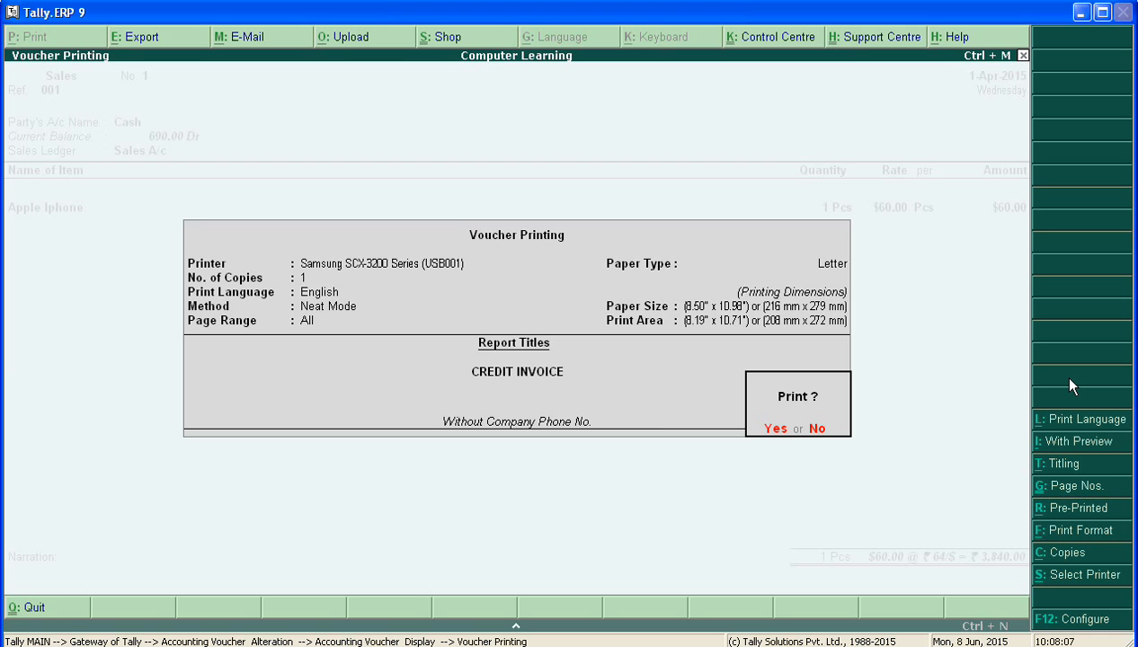
{"action": "key", "text": "alt+i"}
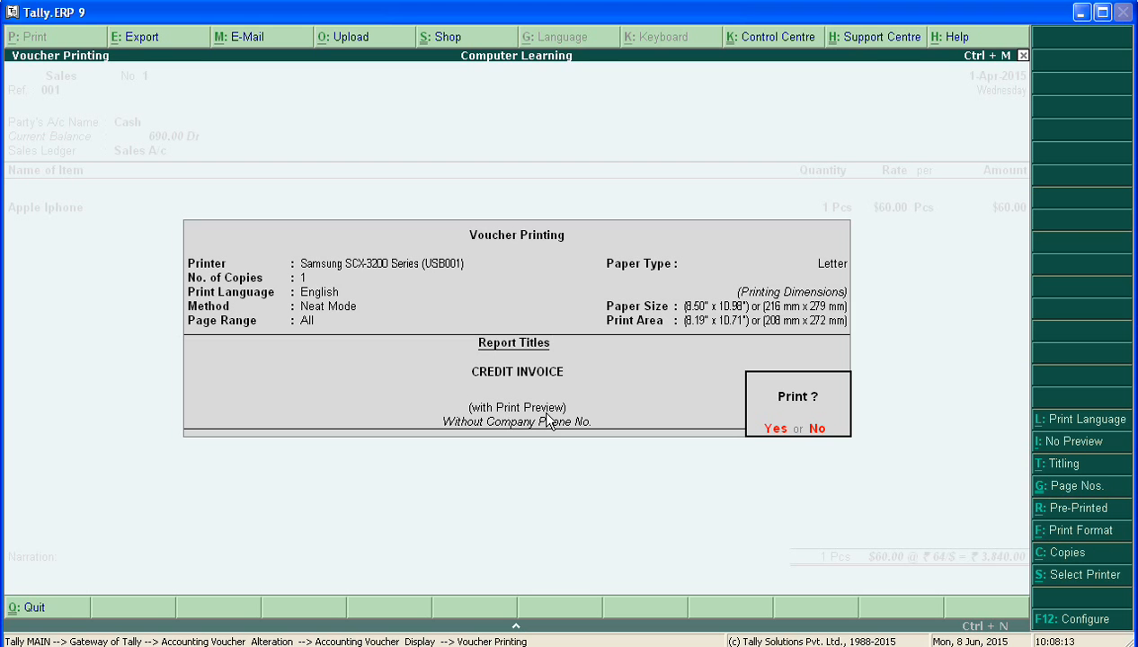
{"action": "key", "text": "Return"}
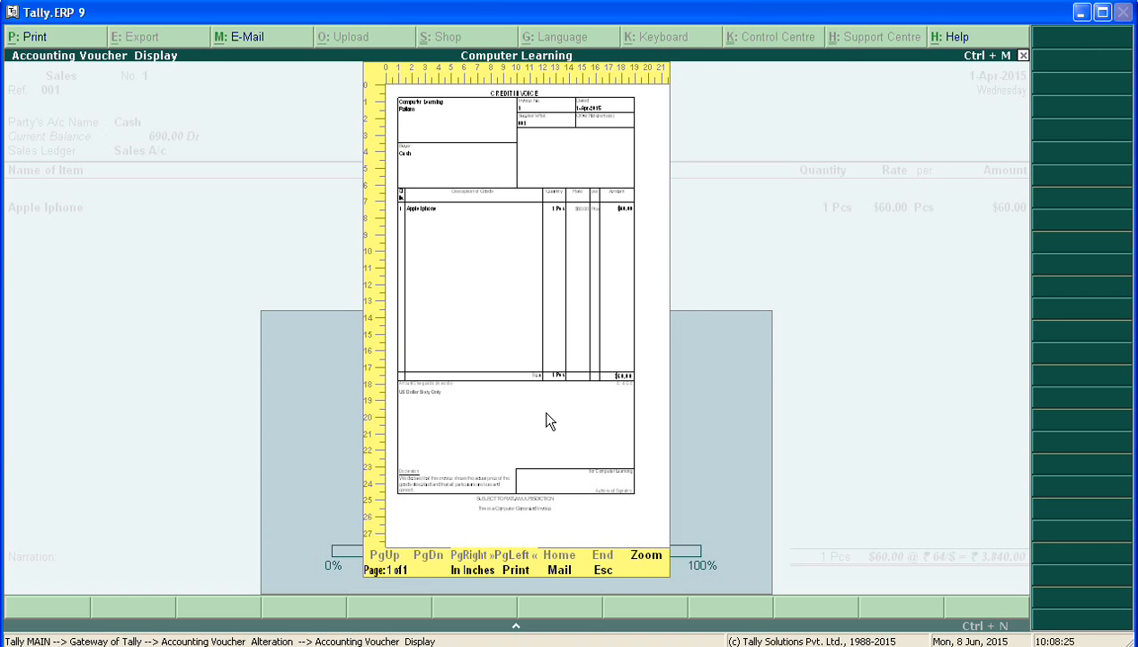
Examine the enlarged invoice preview from header to declaration, checking the currency of the rate, total and amount in words, and close it
{"action": "key", "text": "alt+z"}
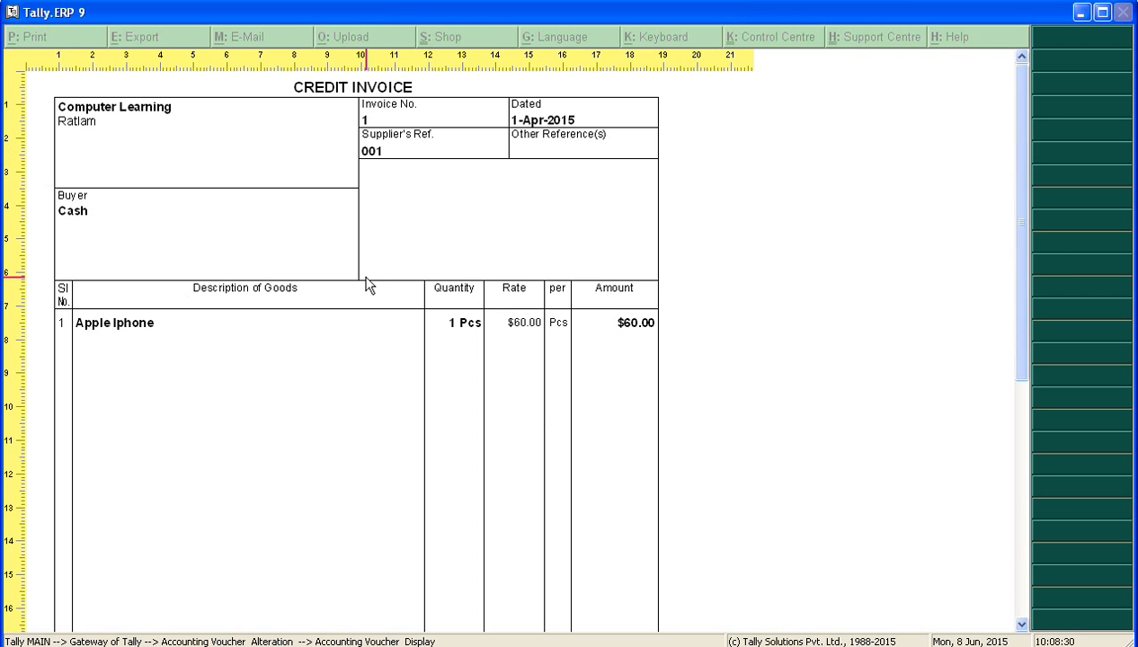
{"action": "scroll", "coordinate": [306, 254], "scroll_direction": "down", "scroll_amount": 1}
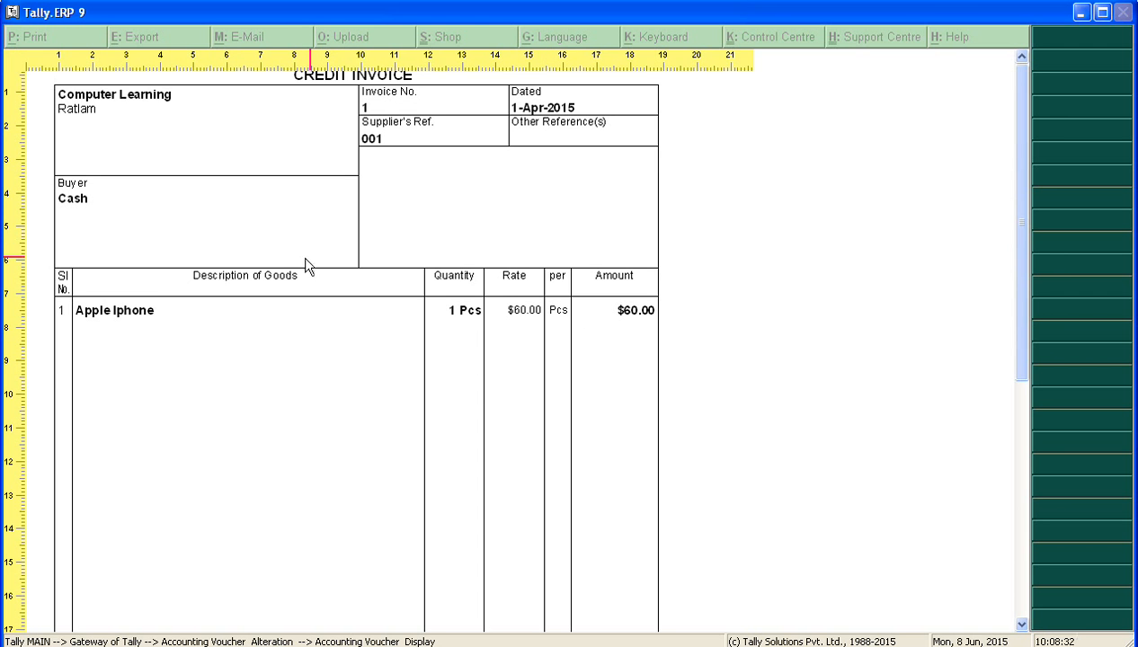
{"action": "scroll", "coordinate": [306, 260], "scroll_direction": "down", "scroll_amount": 2}
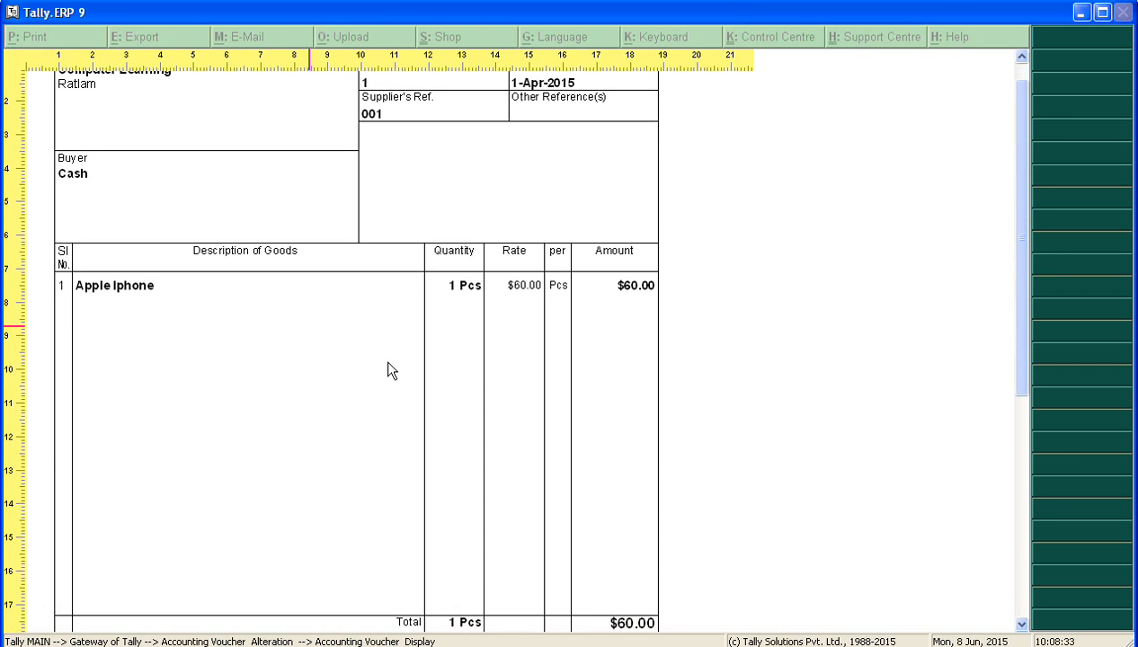
{"action": "scroll", "coordinate": [580, 382], "scroll_direction": "down", "scroll_amount": 4}
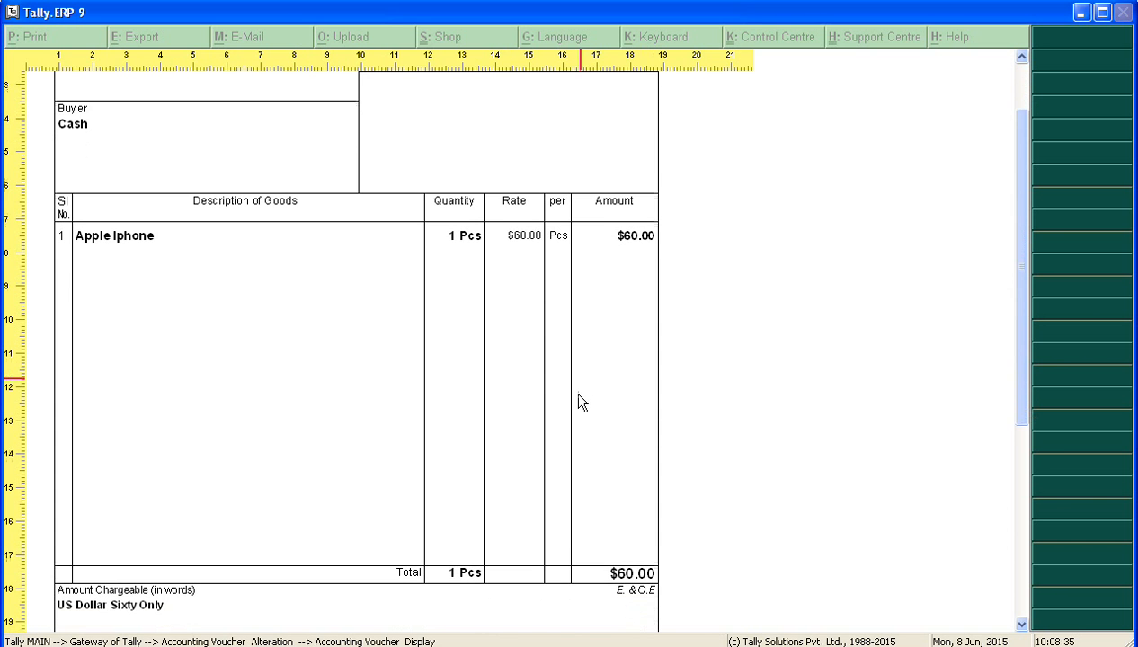
{"action": "scroll", "coordinate": [580, 402], "scroll_direction": "down", "scroll_amount": 7}
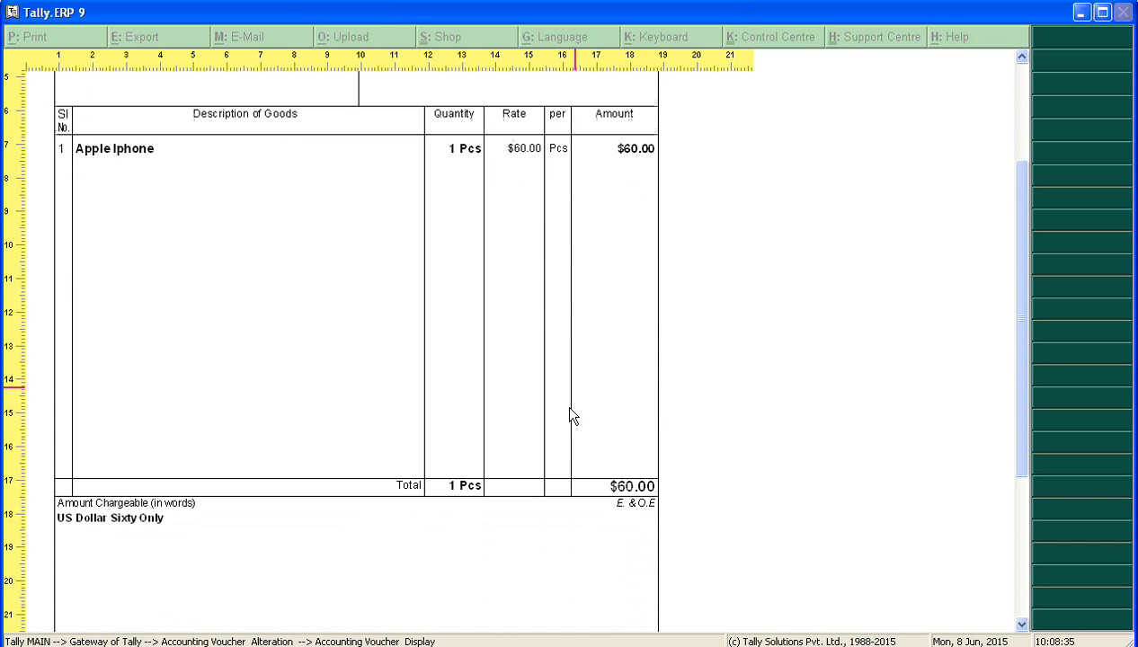
{"action": "scroll", "coordinate": [572, 415], "scroll_direction": "down", "scroll_amount": 10}
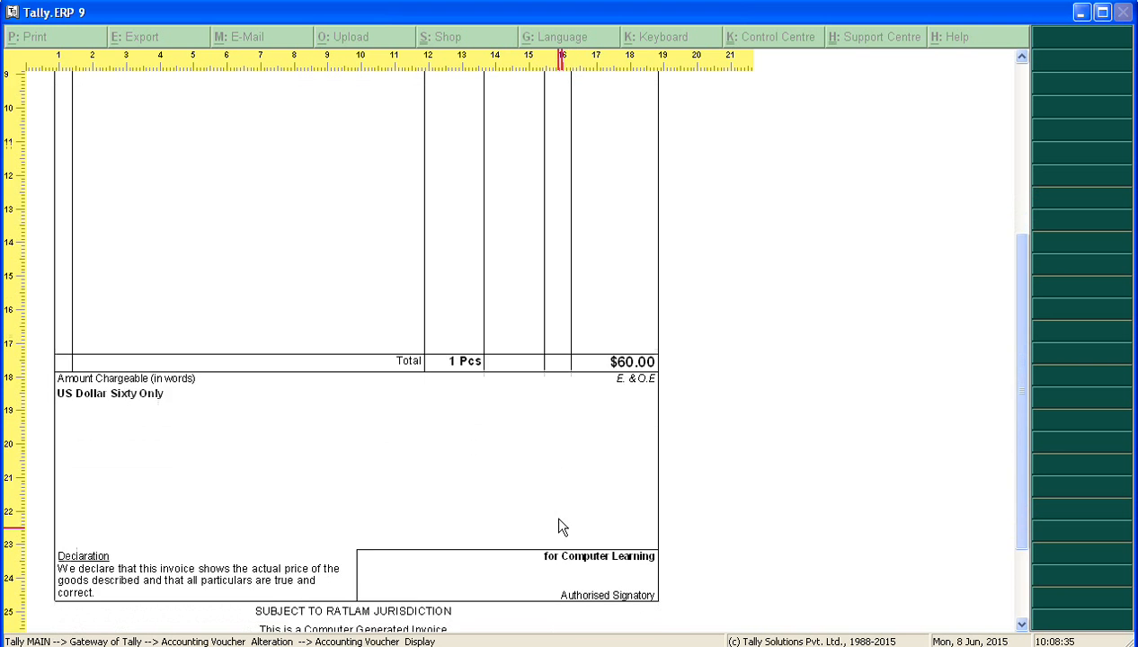
{"action": "scroll", "coordinate": [558, 527], "scroll_direction": "down", "scroll_amount": 1}
{"action": "scroll", "coordinate": [490, 477], "scroll_direction": "up", "scroll_amount": 10}
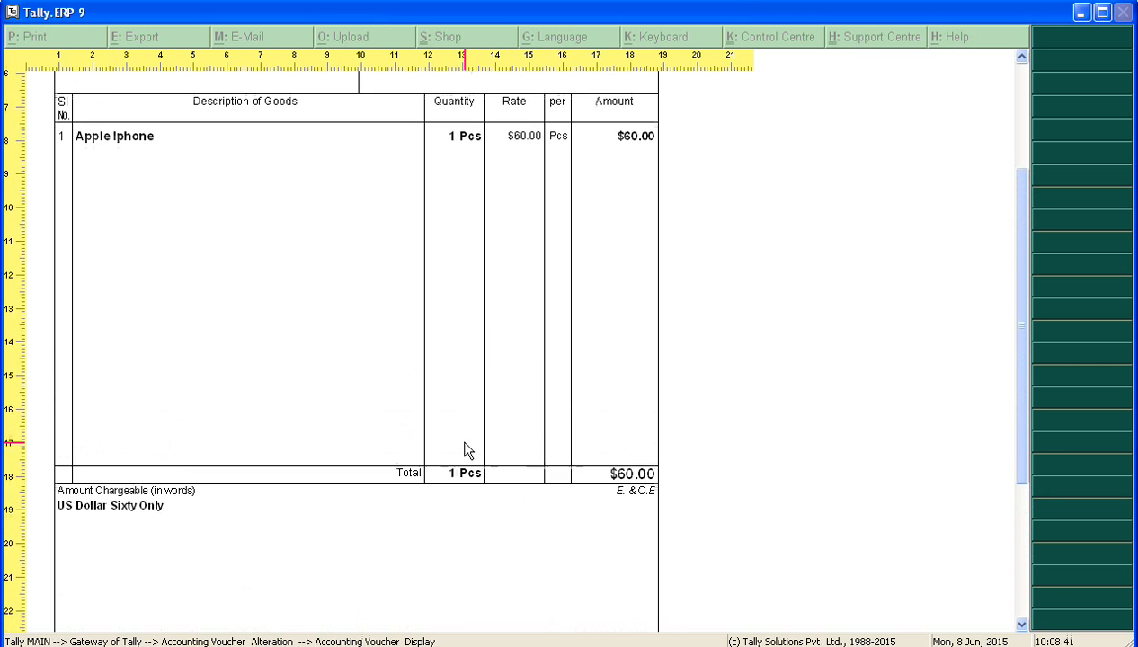
{"action": "scroll", "coordinate": [467, 449], "scroll_direction": "up", "scroll_amount": 4}
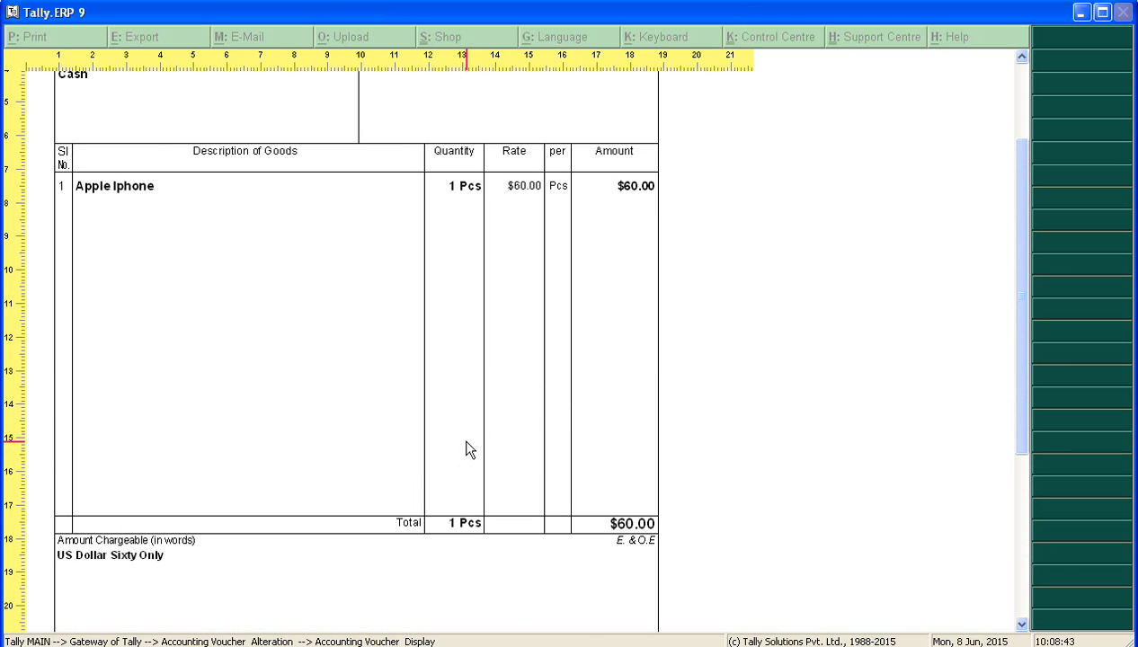
{"action": "left_click", "coordinate": [467, 450]}
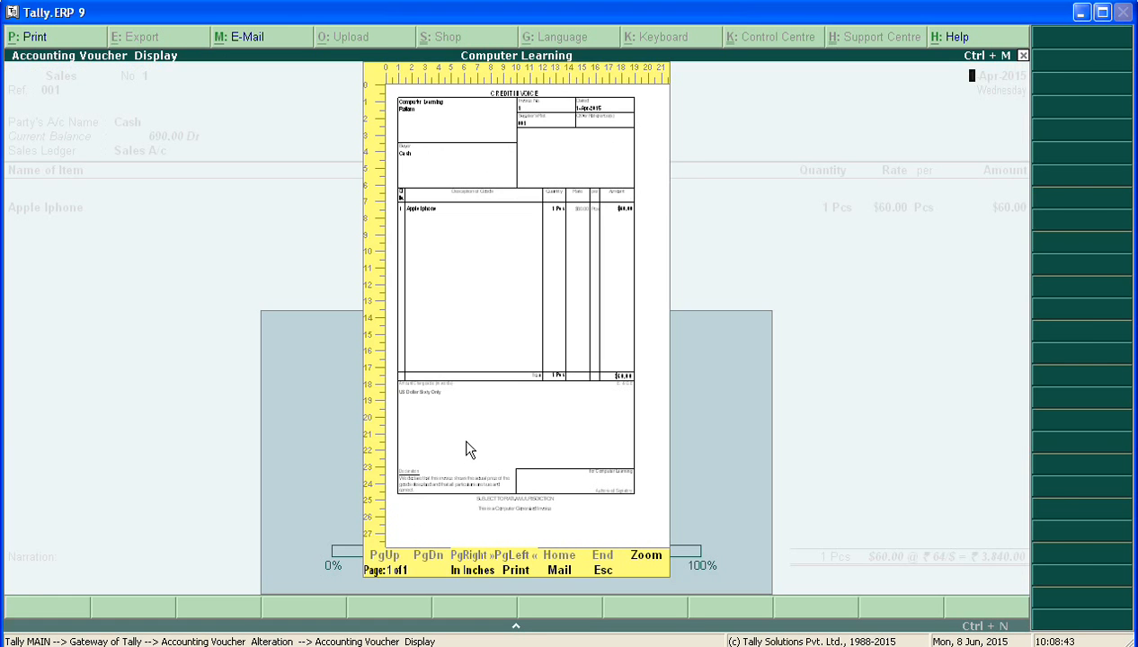
{"action": "key", "text": "Escape"}
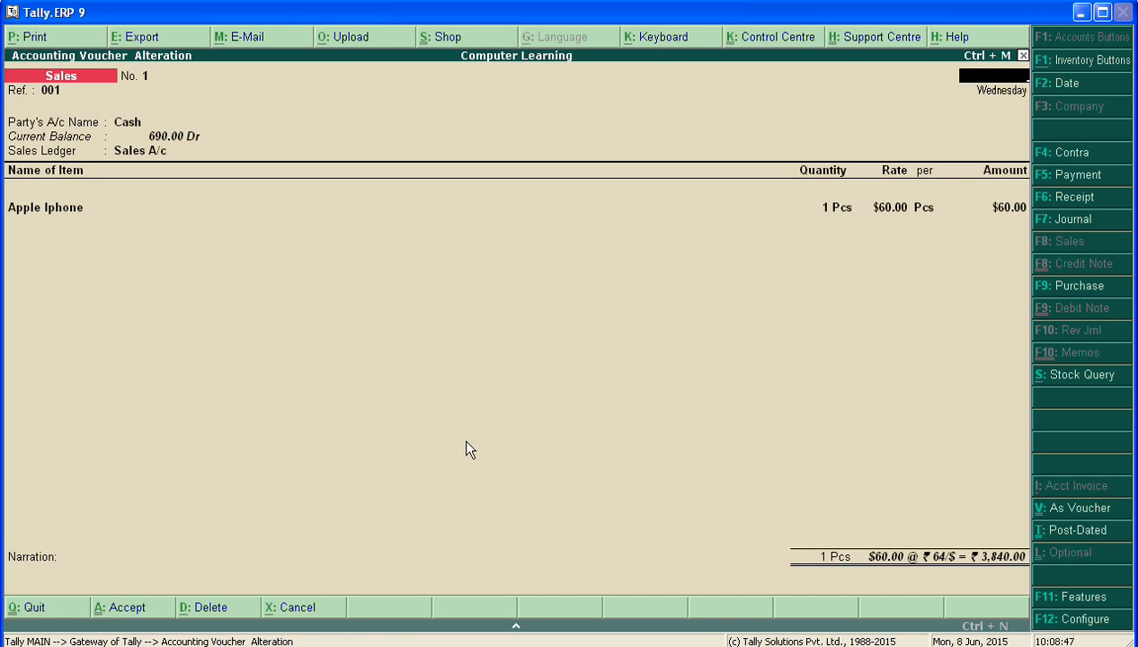
Leave the sales voucher without changes and quit voucher entry to return to the Gateway of Tally
{"action": "key", "text": "Escape"}
{"action": "key", "text": "n"}
{"action": "key", "text": "Page_Down"}
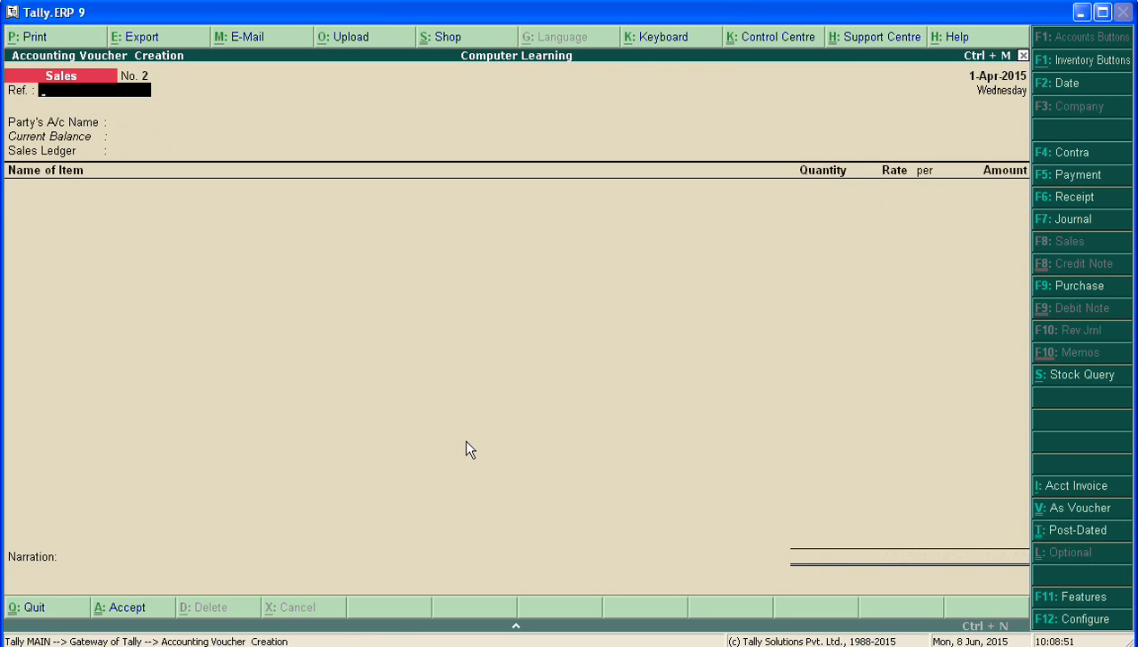
{"action": "key", "text": "Escape"}
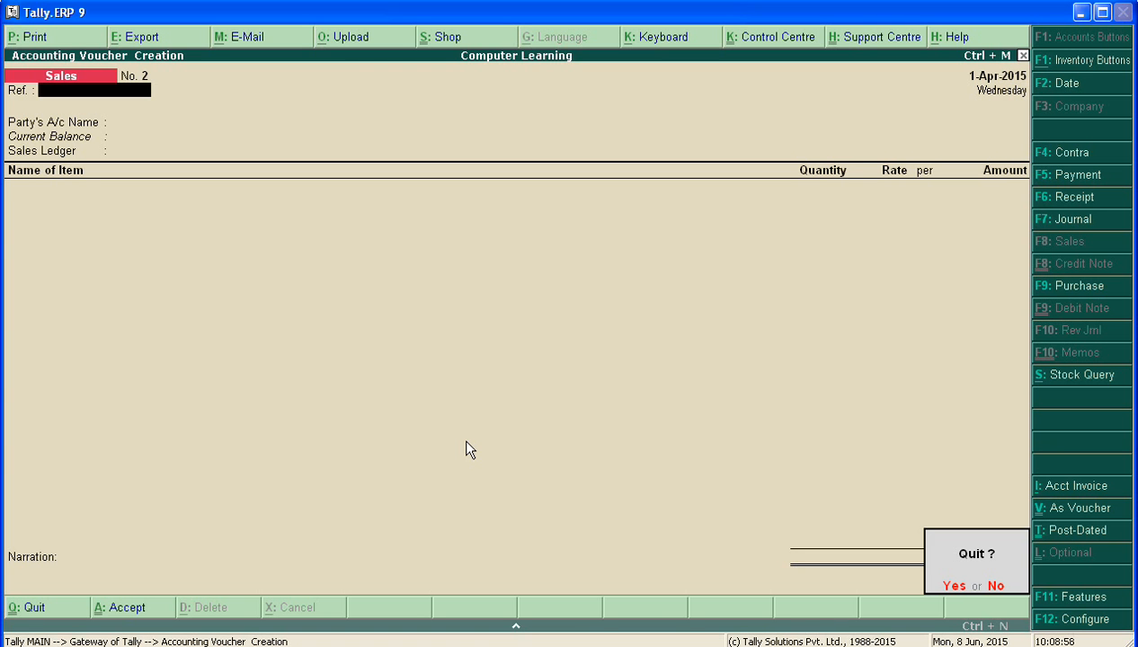
{"action": "key", "text": "n"}
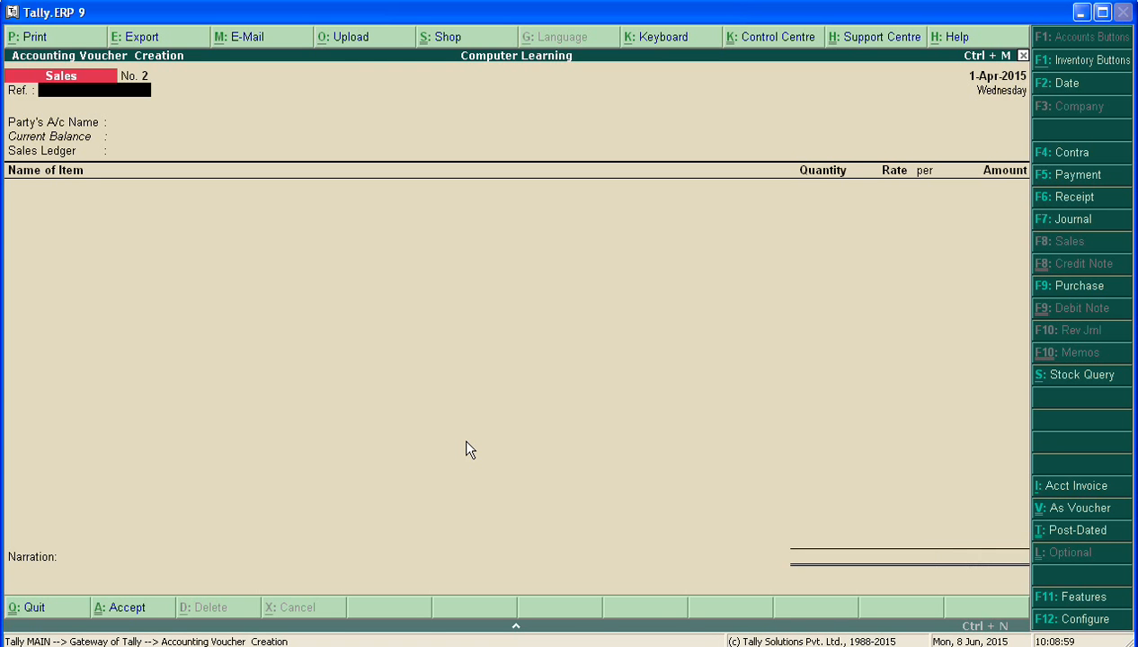
{"action": "key", "text": "ctrl+q"}
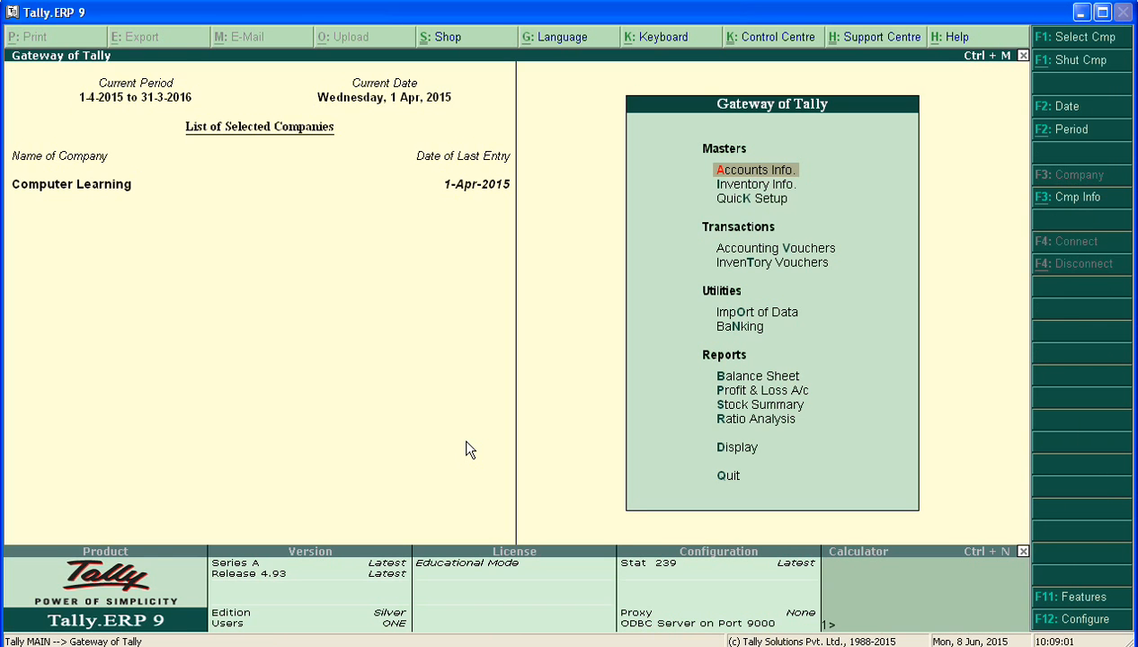